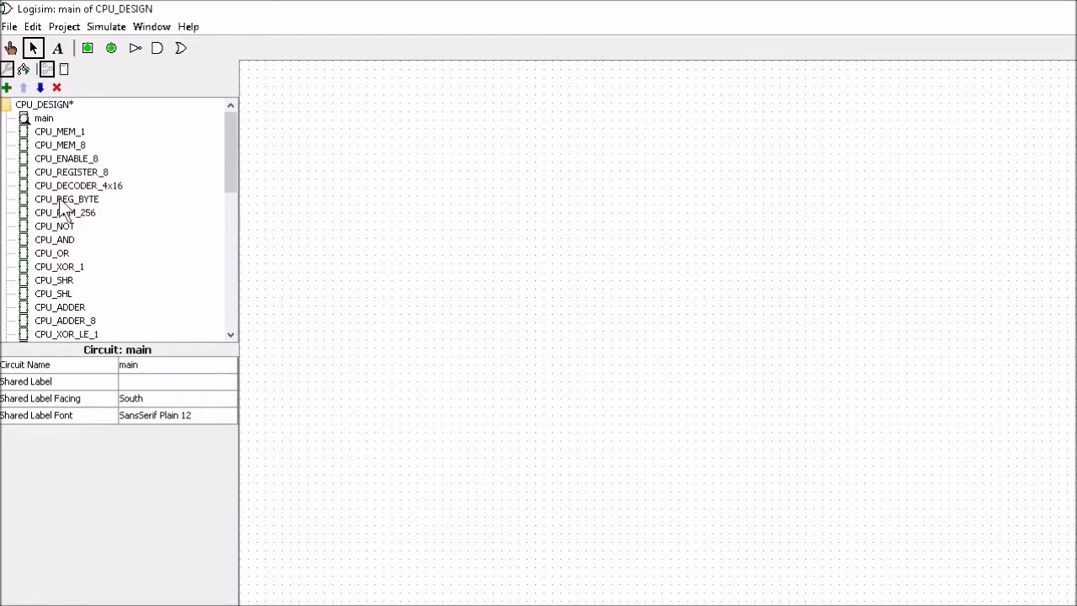
Step: Open the CPU_REG_BYTE circuit and bring up the context menu of its register block
double_click(69, 201)
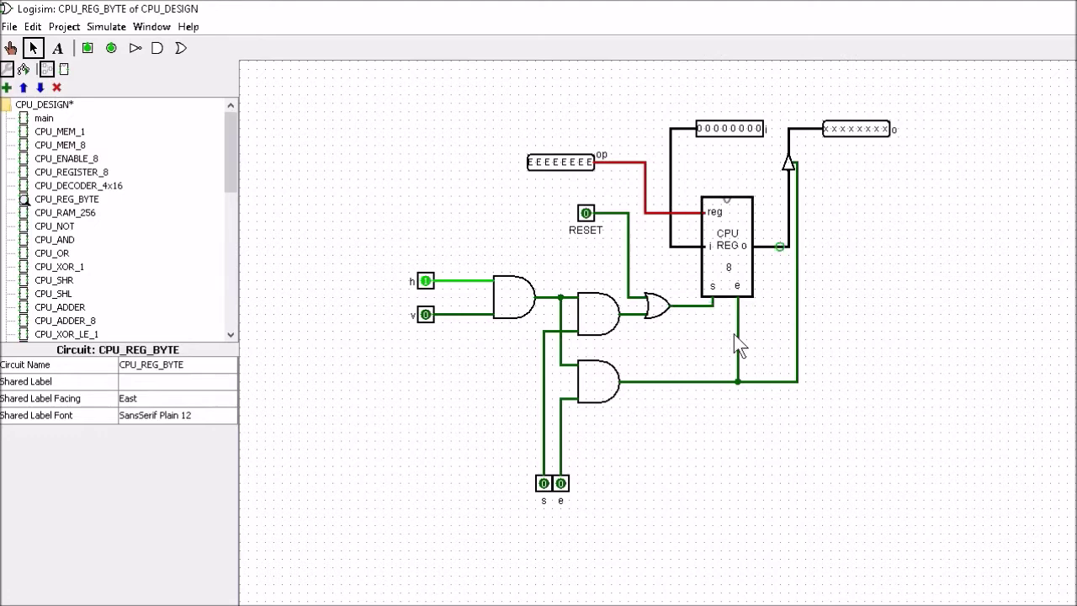
right_click(731, 258)
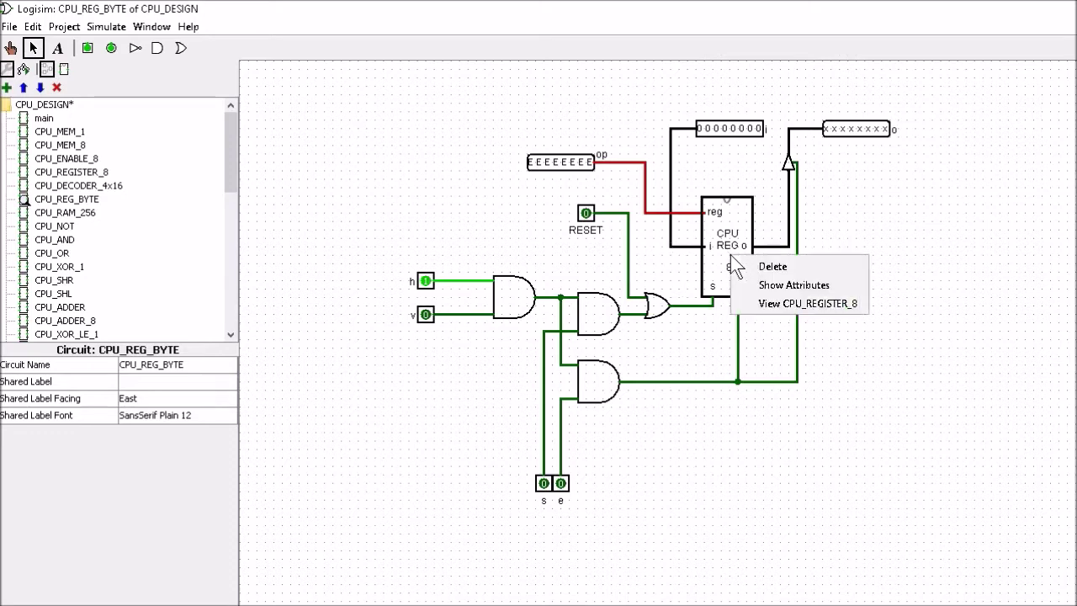
Step: View the CPU_REGISTER_8 circuit inside the register block, then return to CPU_REG_BYTE
click(772, 304)
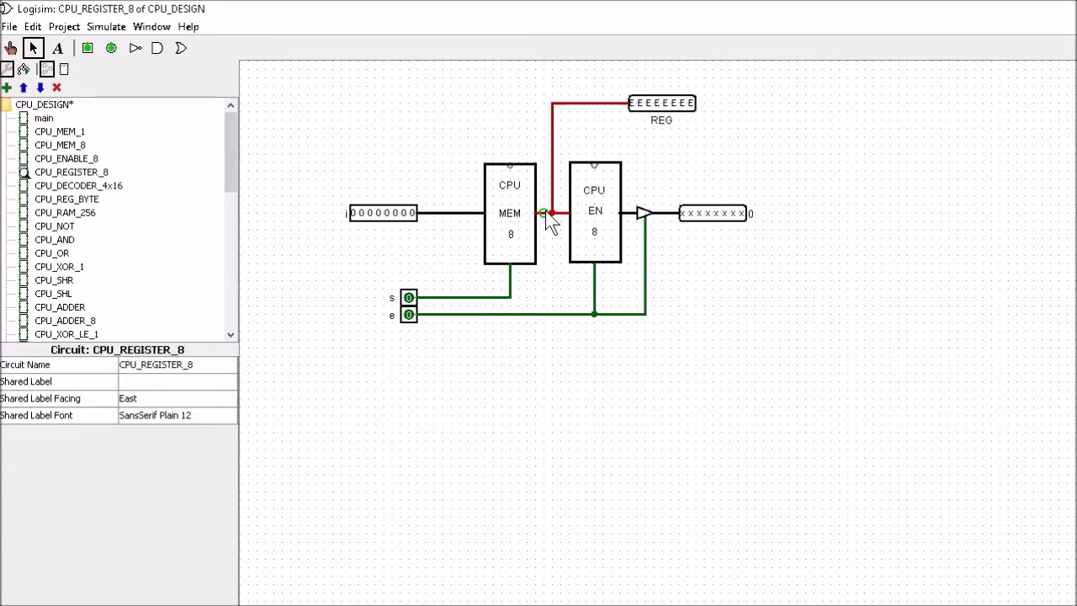
double_click(80, 202)
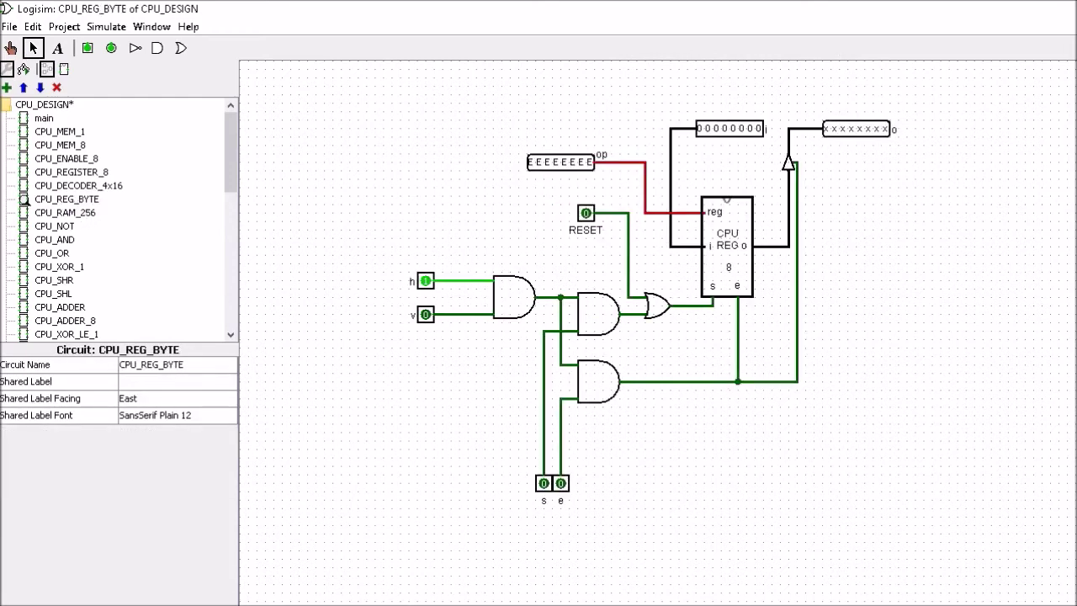
Step: With the Poke tool, set CPU_REG_BYTE's h input to 0
key(ctrl+1)
click(426, 280)
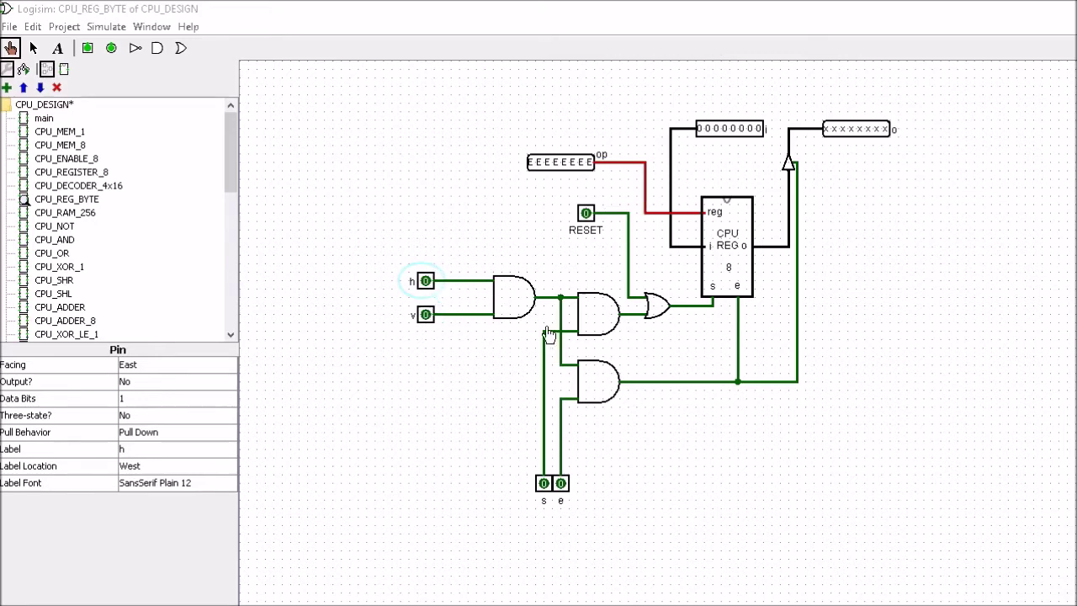
Step: Set inputs h and v both to 1, driving the first AND gate high
click(426, 282)
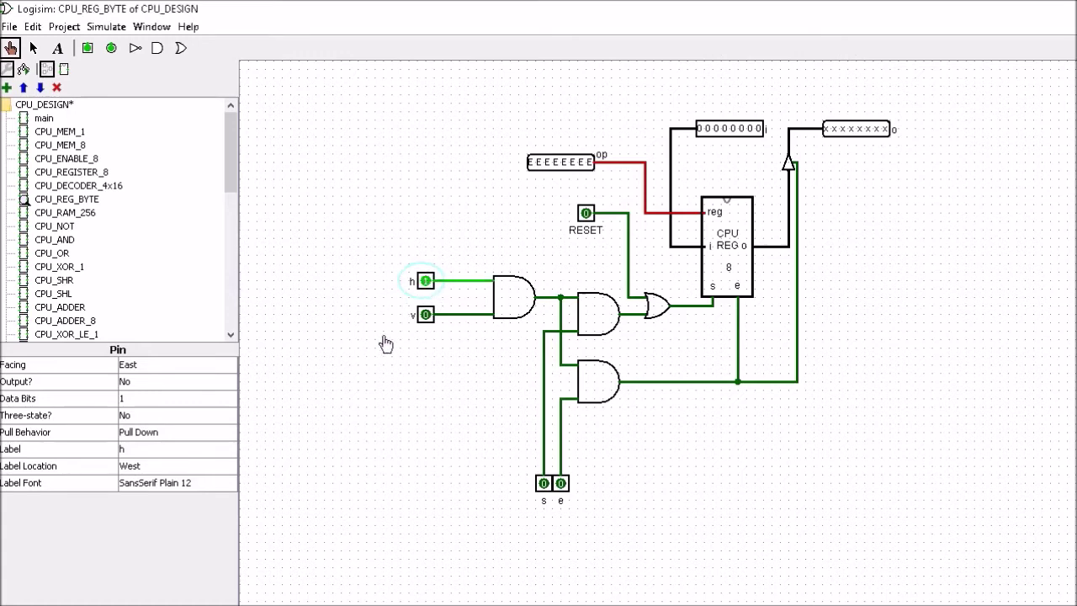
click(426, 316)
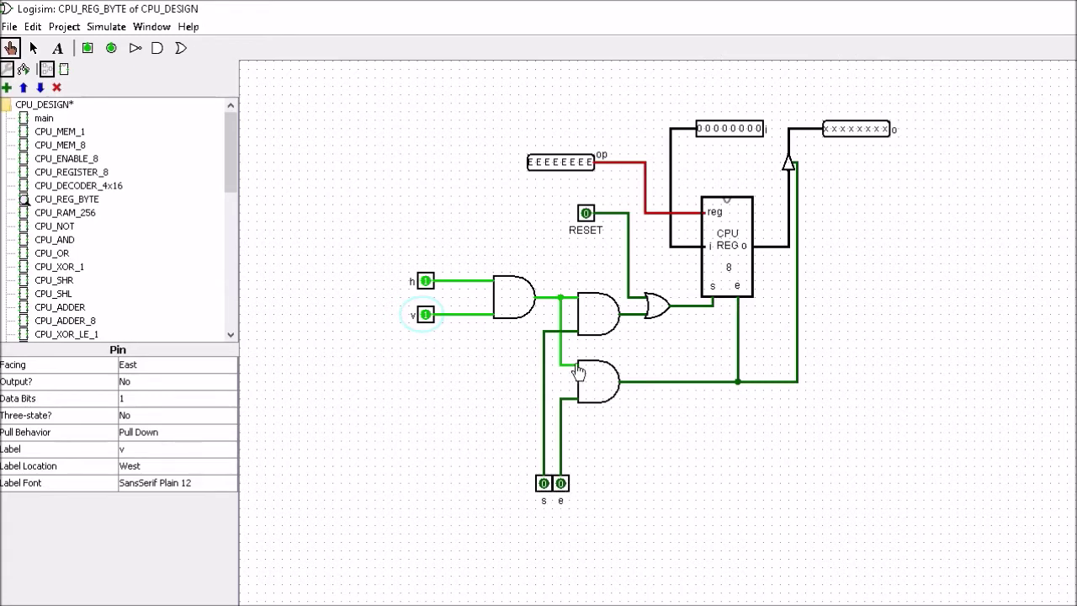
Step: Pulse input s on and off to store the value, then set e to 1 so o reads 00000000
click(544, 487)
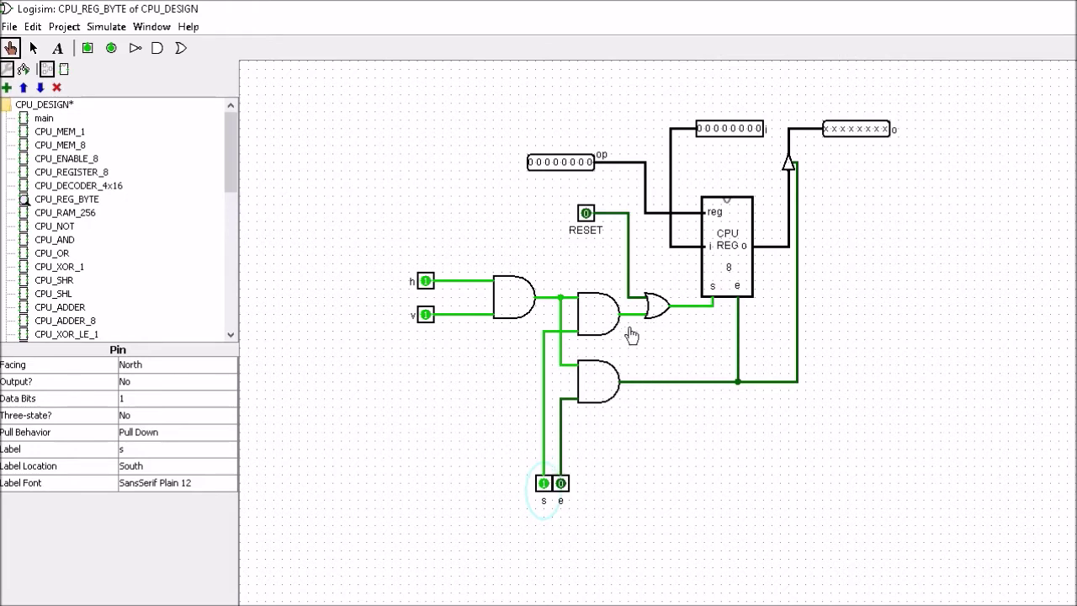
click(543, 484)
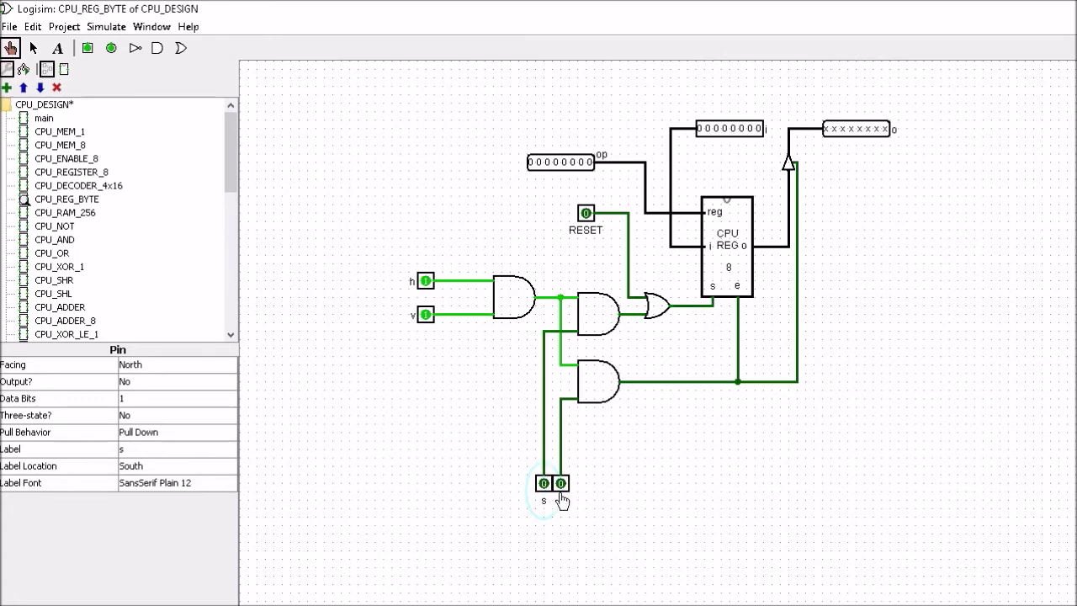
click(560, 485)
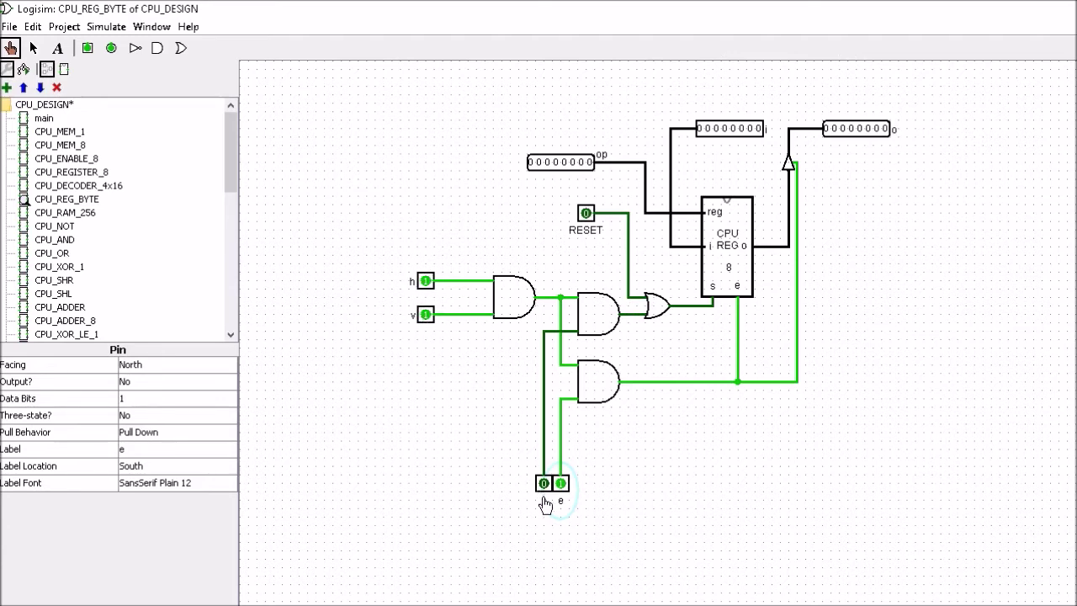
Step: Set the RESET input to 1, with output o still reading 00000000
click(586, 217)
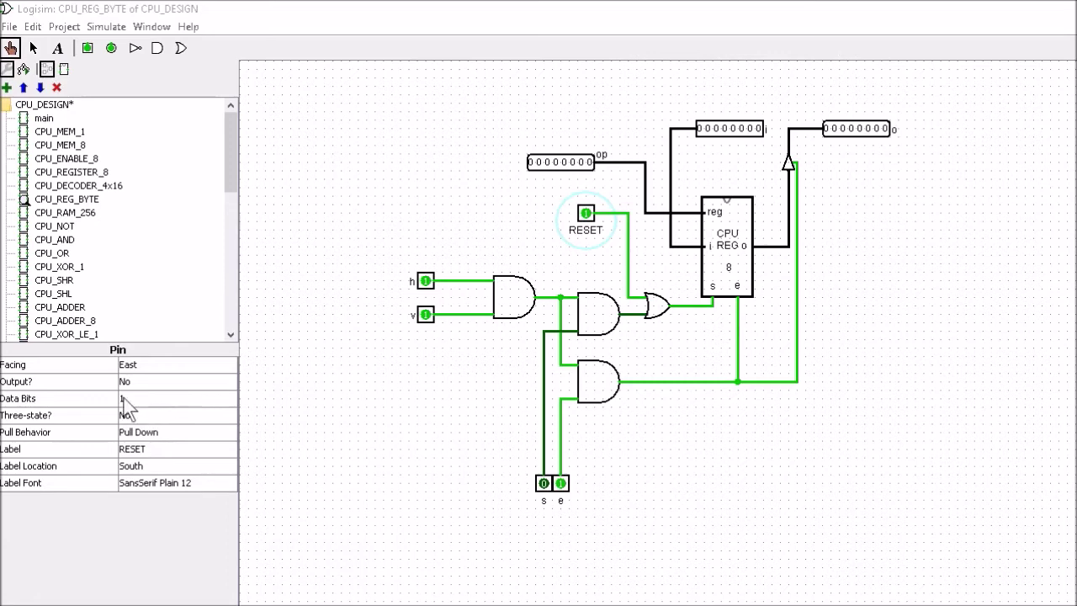
Step: Open CPU_RAM_256 and fit its 16×16 grid of register cells, decoders and CPU_MEM_8 block in view
double_click(89, 214)
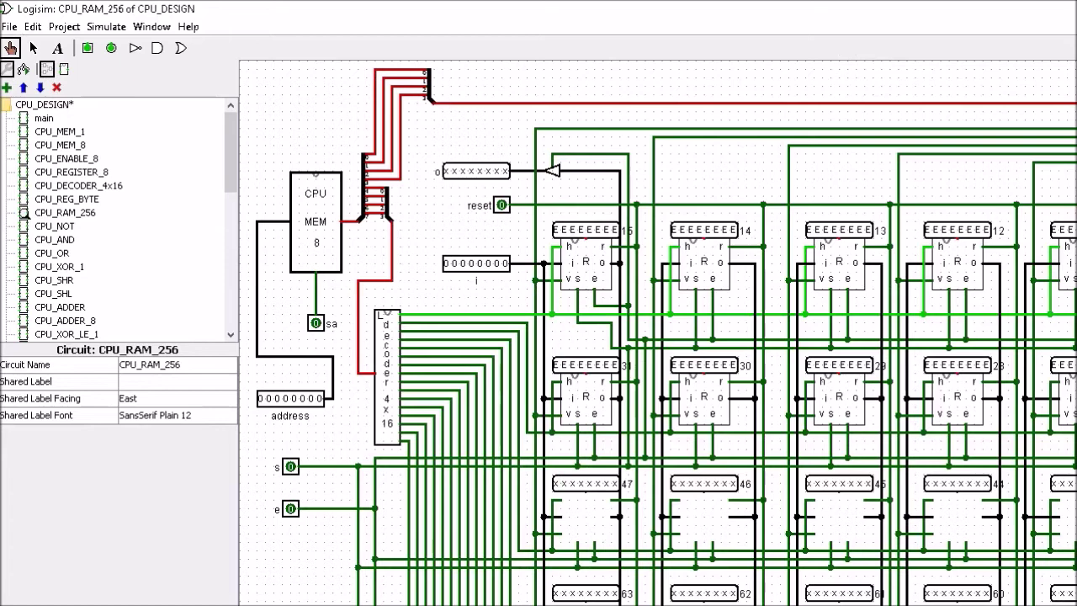
scroll(656, 337, down, 5)
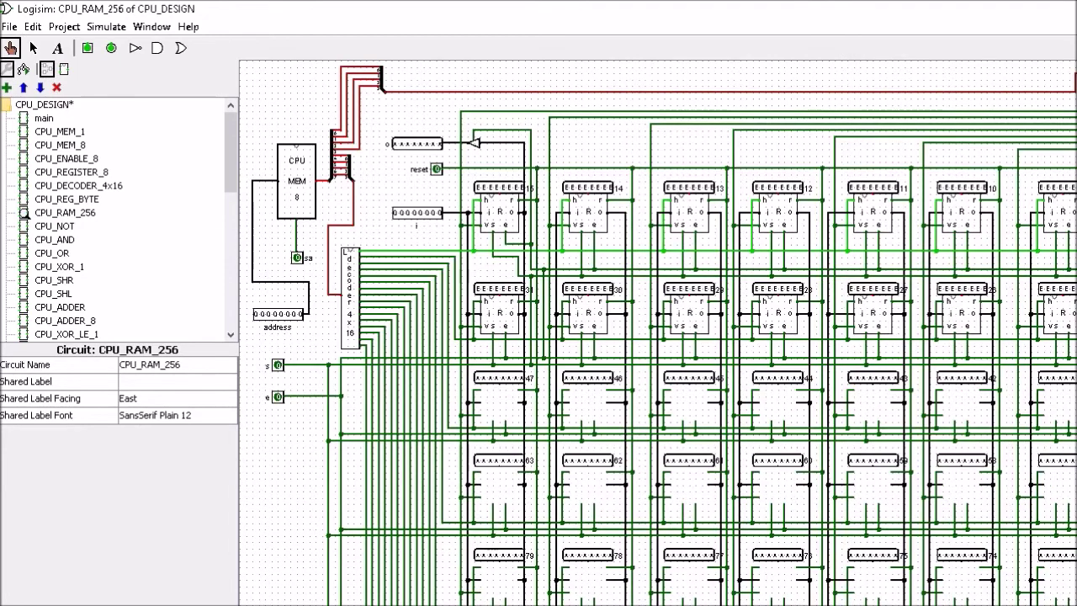
scroll(656, 337, down, 3)
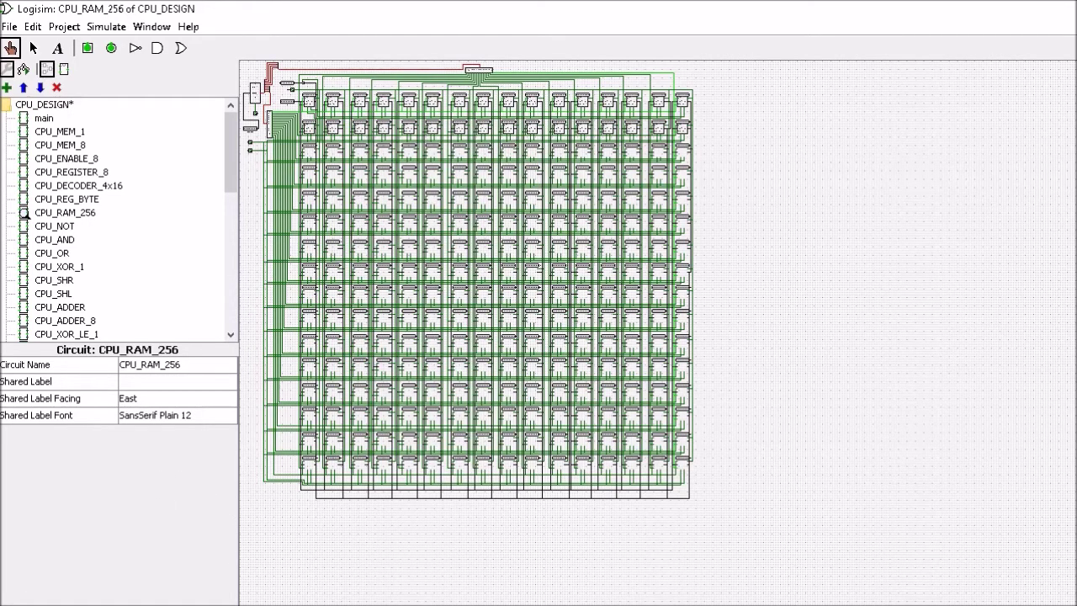
key(ctrl+plus)
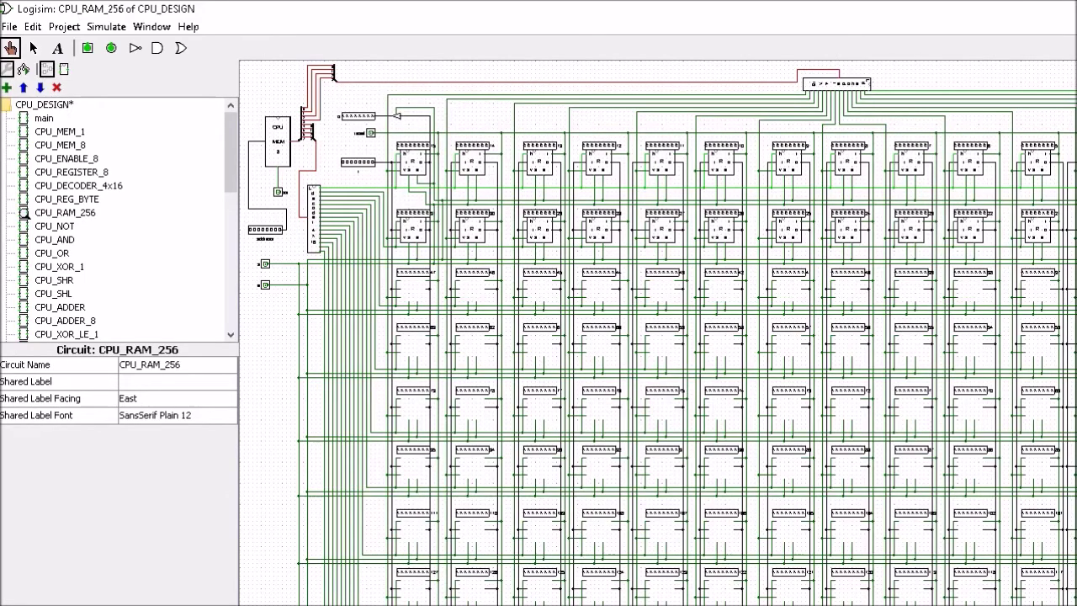
Step: Zoom in on the CPU MEM block, 4x16 decoder and the top rows of RAM cells
key(ctrl+plus)
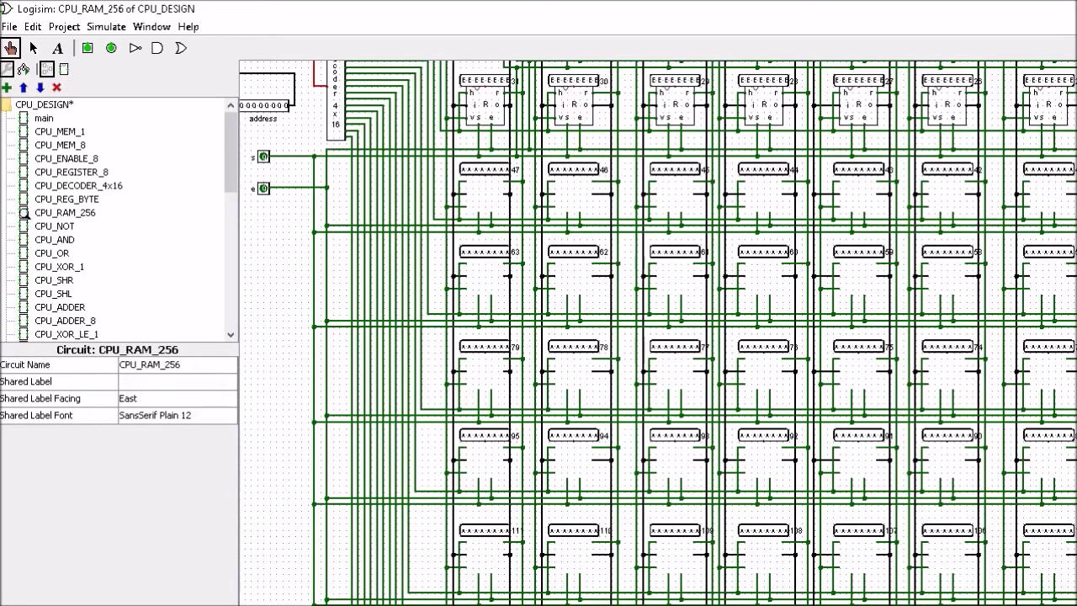
scroll(656, 332, up, 5)
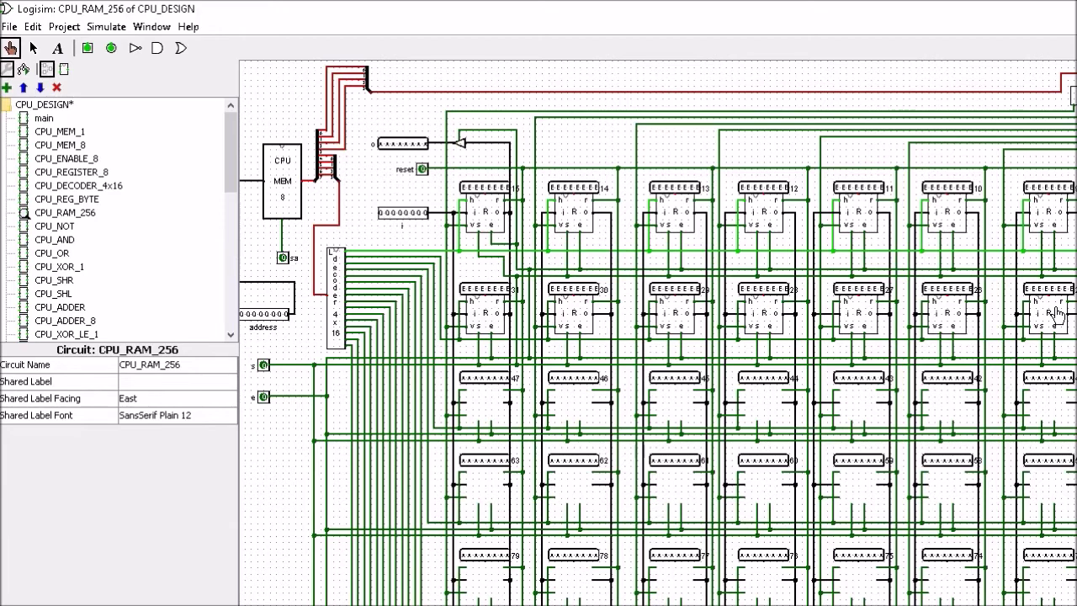
Step: Select the address pin and bring the CPU MEM 8 block, decoder and address input into view
click(266, 313)
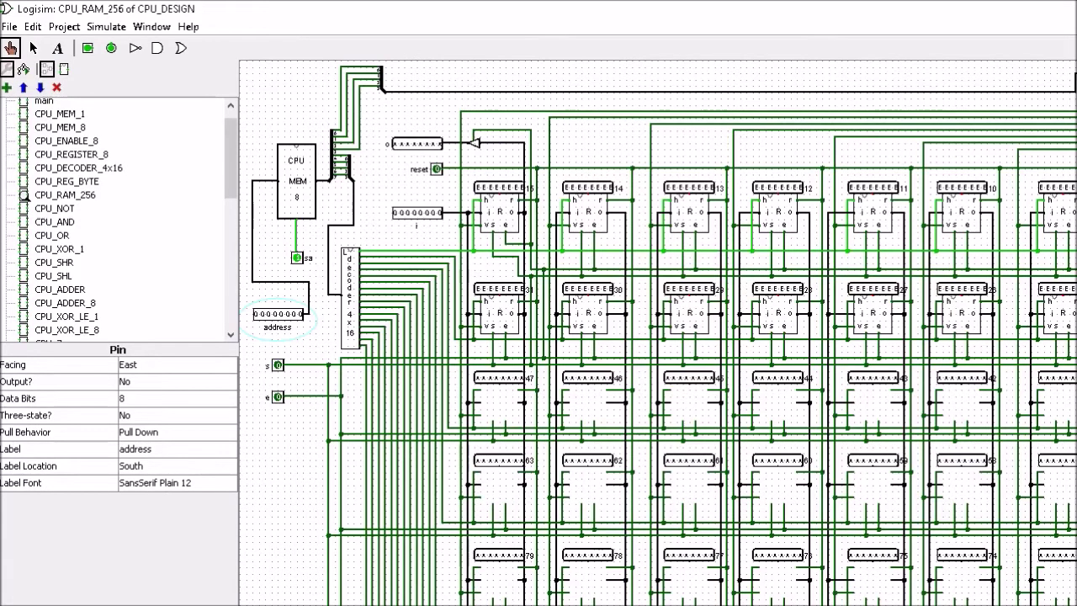
scroll(878, 428, up, 2)
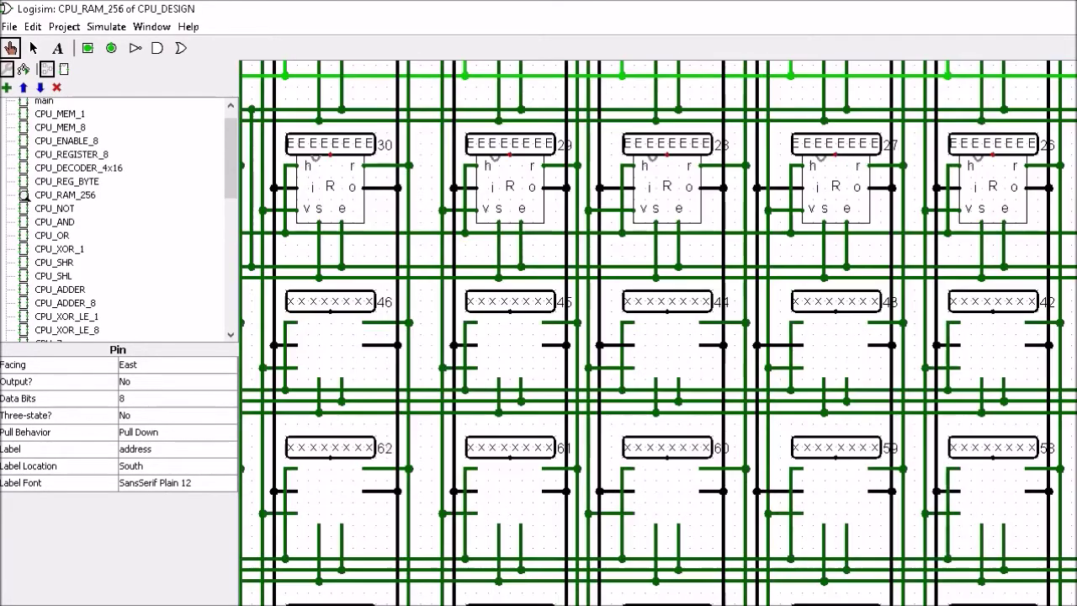
scroll(294, 516, left, 5)
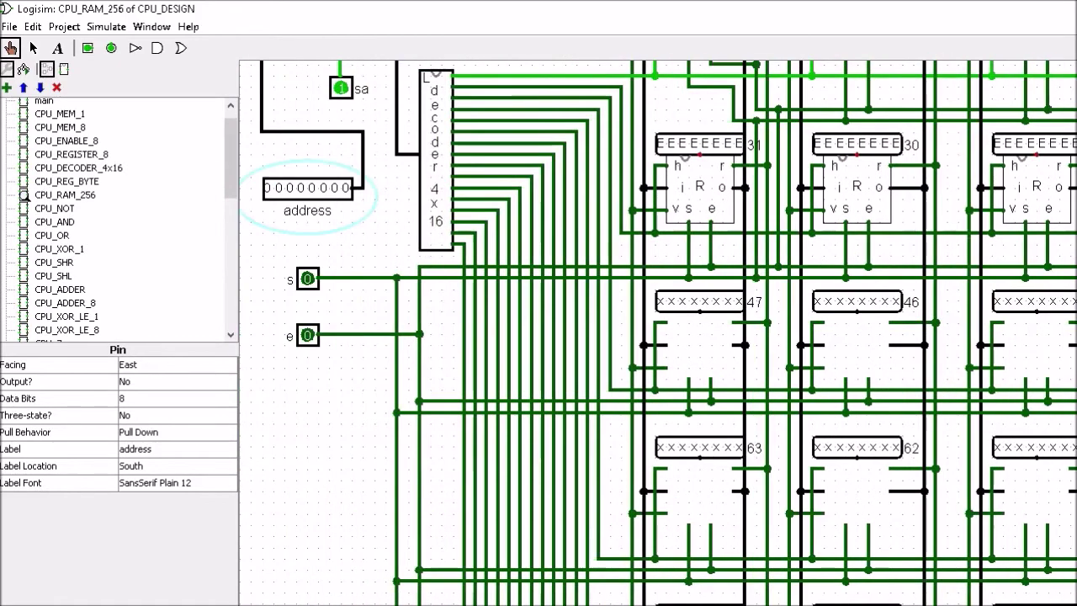
scroll(294, 516, up, 3)
scroll(295, 516, up, 2)
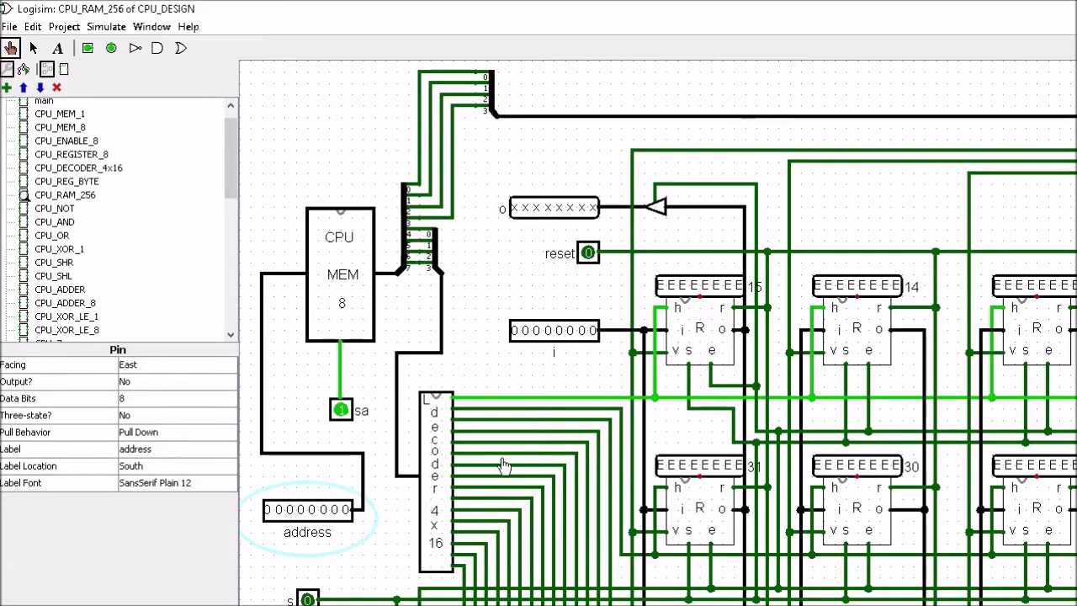
Step: Set every bit of the CPU_RAM_256 address input so it reads 11111111
click(288, 510)
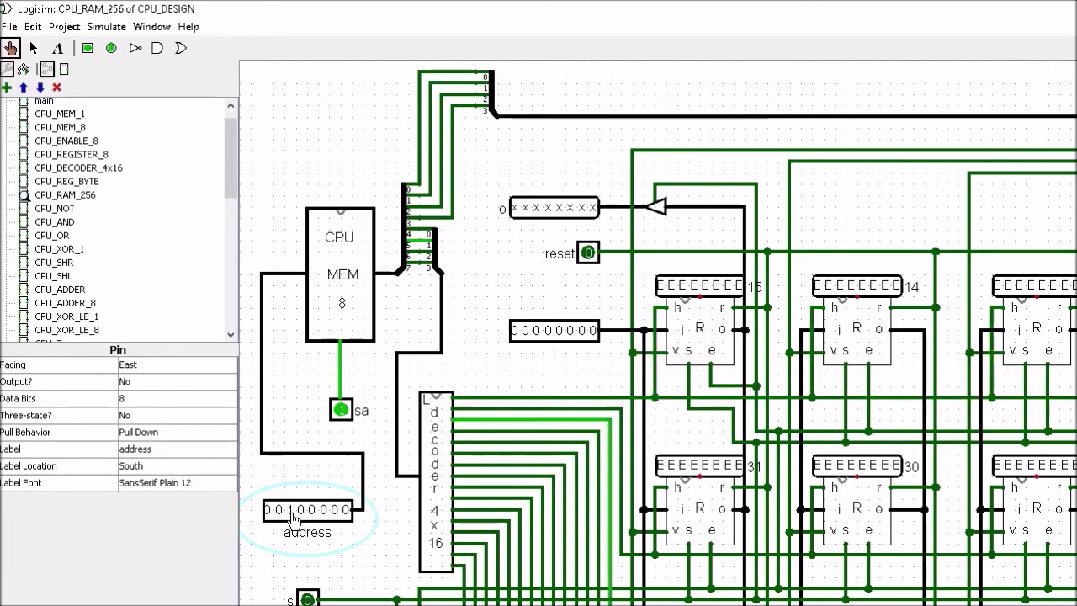
click(300, 511)
click(312, 511)
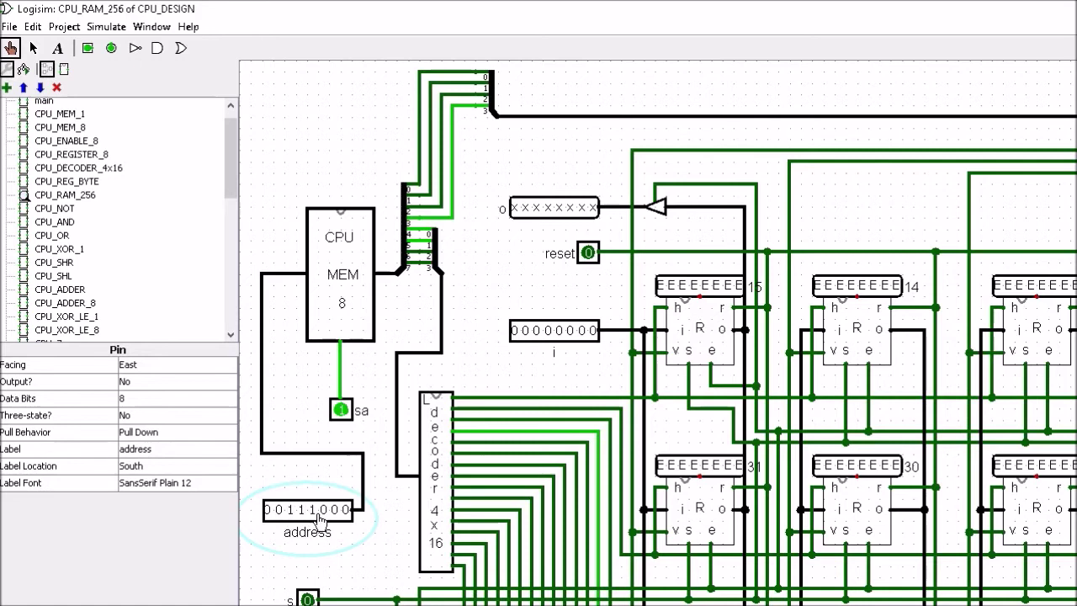
click(324, 510)
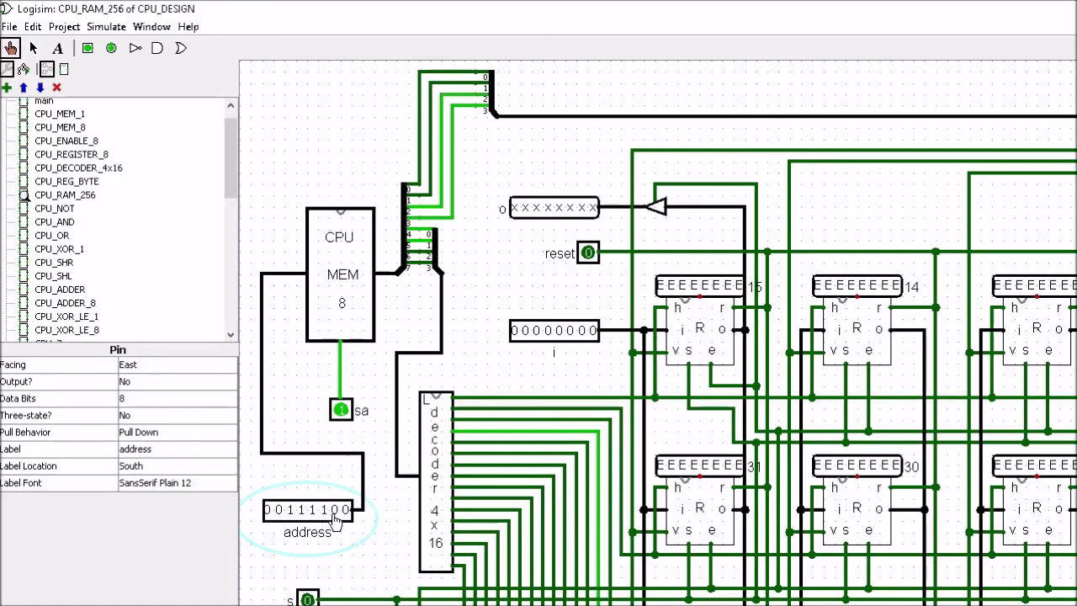
click(335, 512)
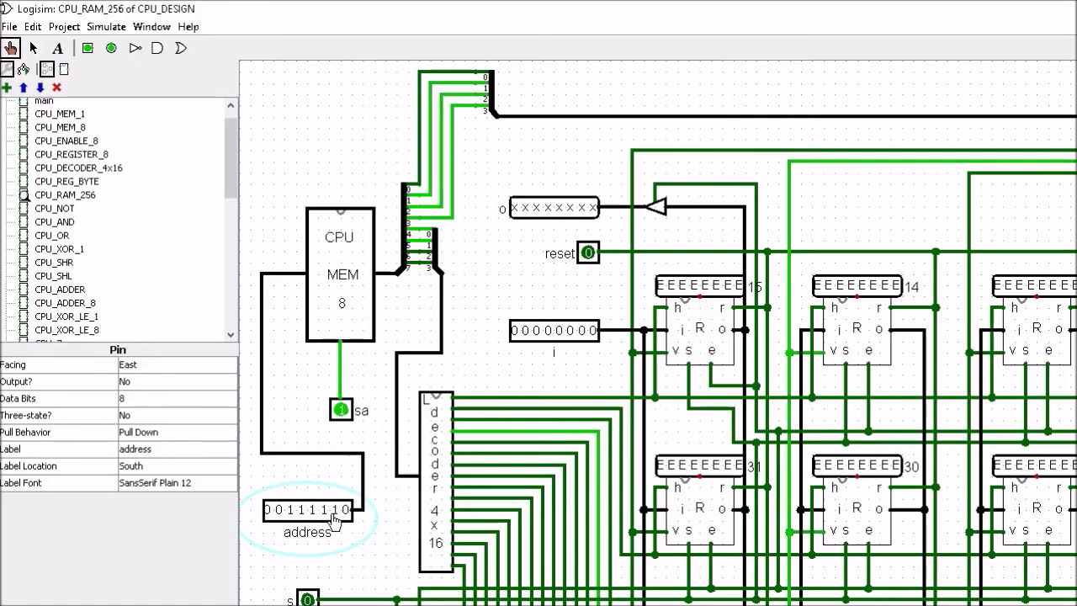
click(281, 511)
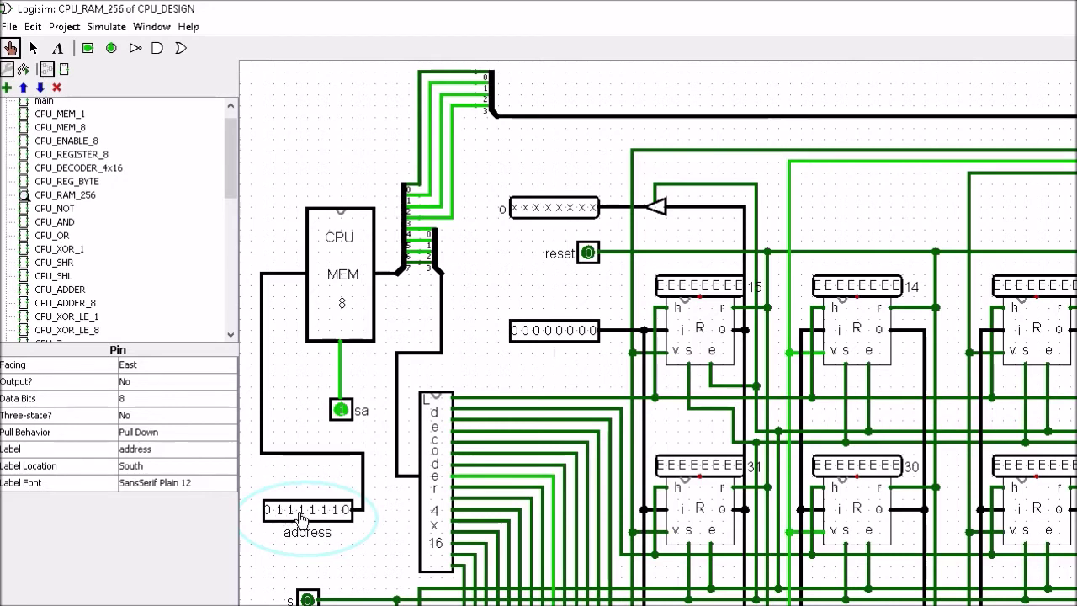
click(346, 513)
click(269, 512)
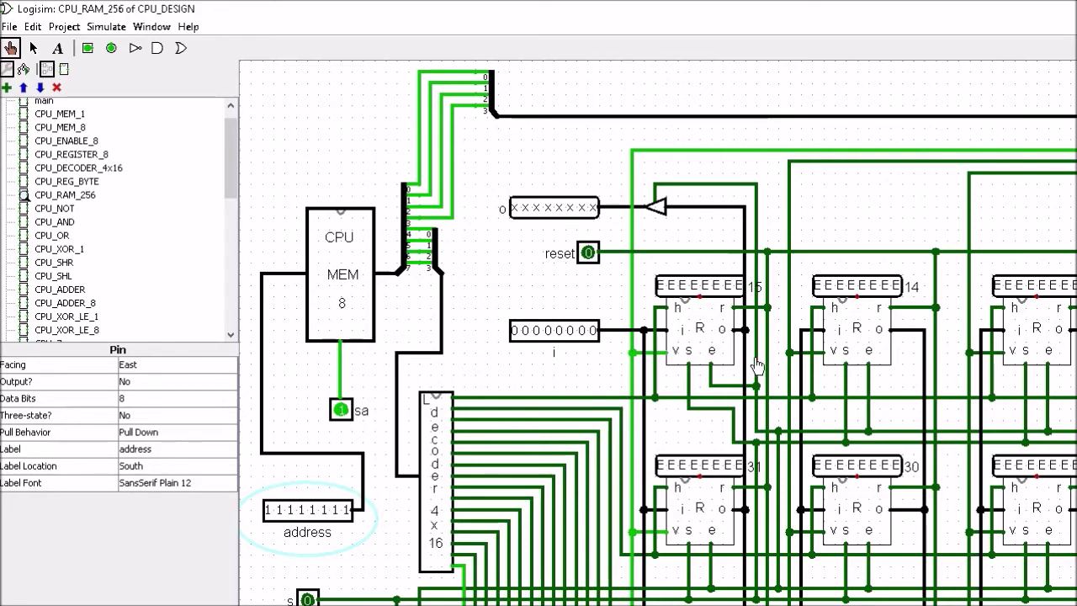
Step: Open the CPU_REG_BYTE subcircuit of register cell 15 from its context menu
right_click(699, 328)
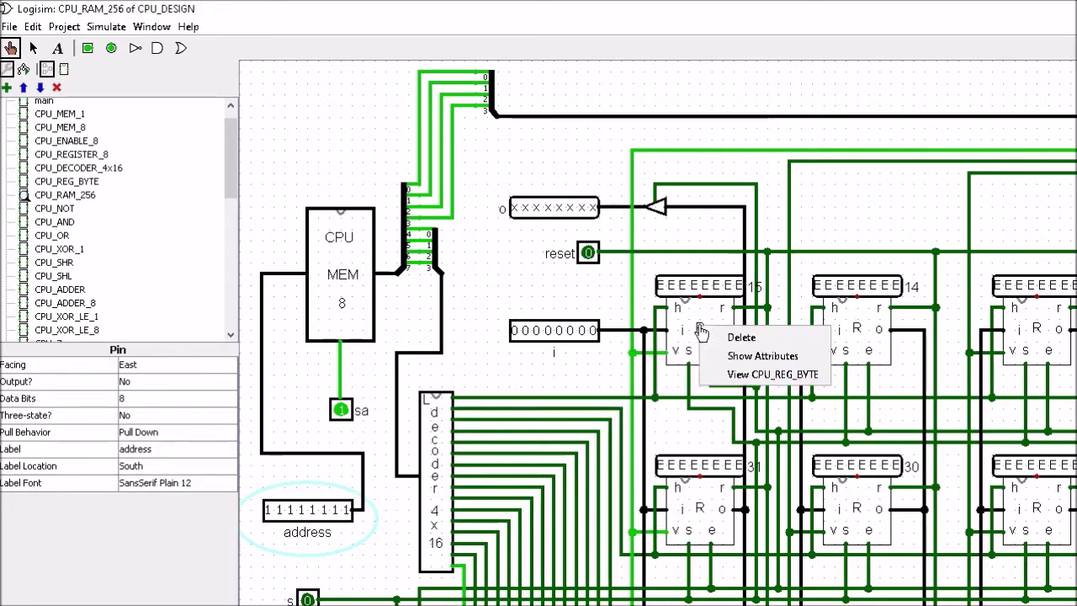
click(757, 374)
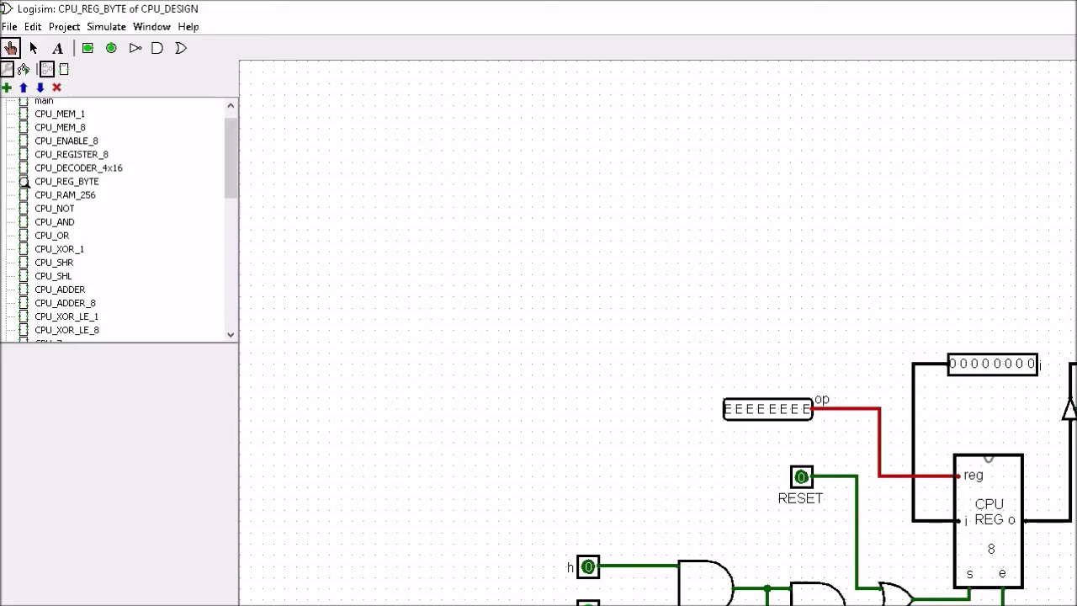
Step: Zoom out over the whole CPU_REG_BYTE circuit, then reopen CPU_RAM_256 from the explorer
scroll(656, 336, down, 1)
scroll(656, 337, down, 1)
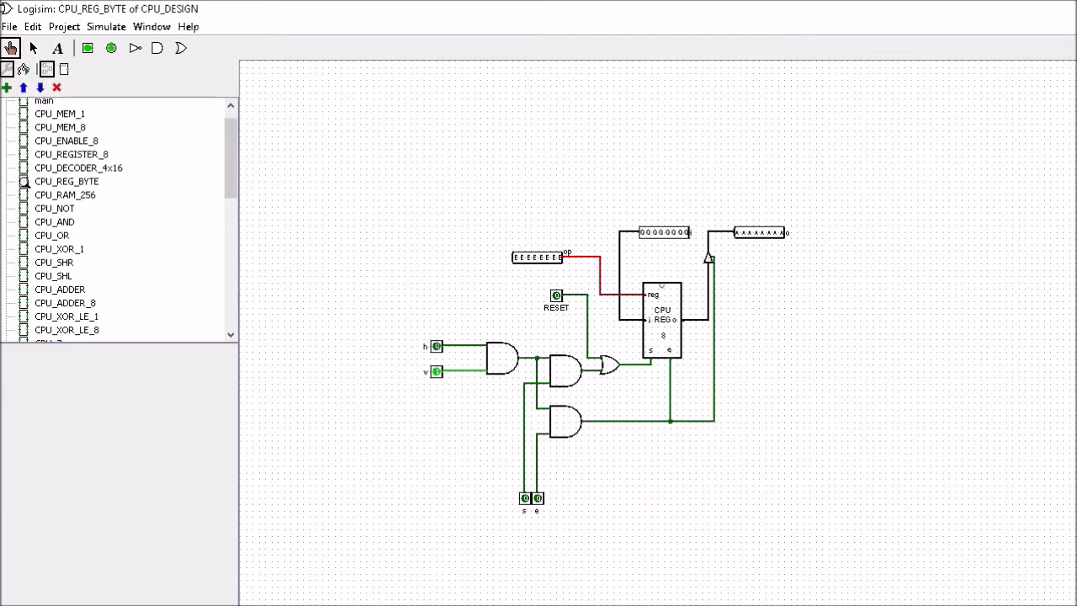
double_click(74, 194)
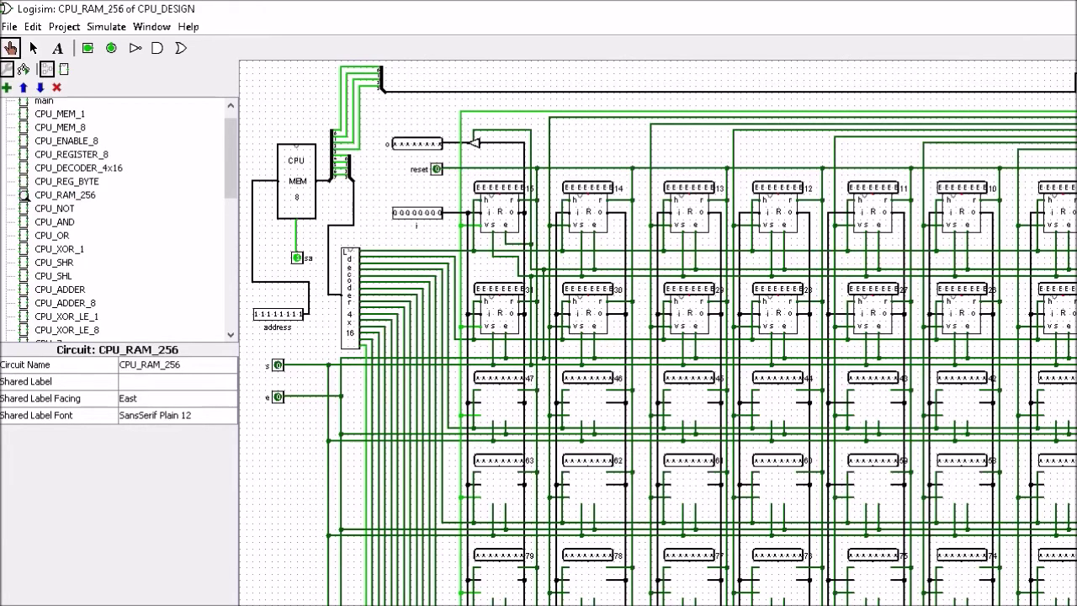
Step: Zoom in and scroll back to the CPU MEM block, decoder and address pin
scroll(922, 472, up, 2)
scroll(920, 479, up, 2)
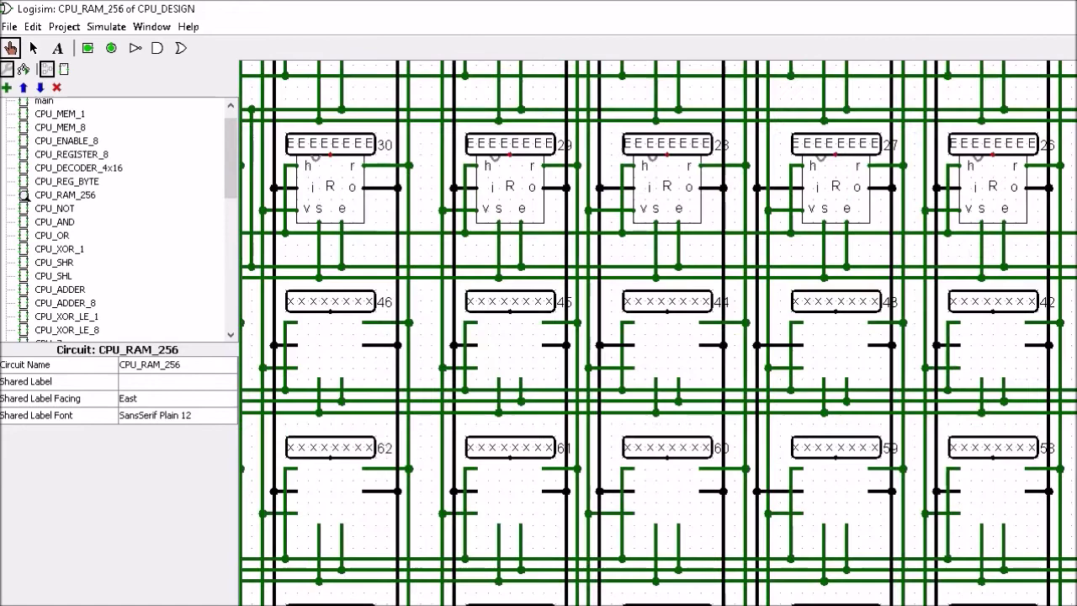
scroll(619, 498, left, 10)
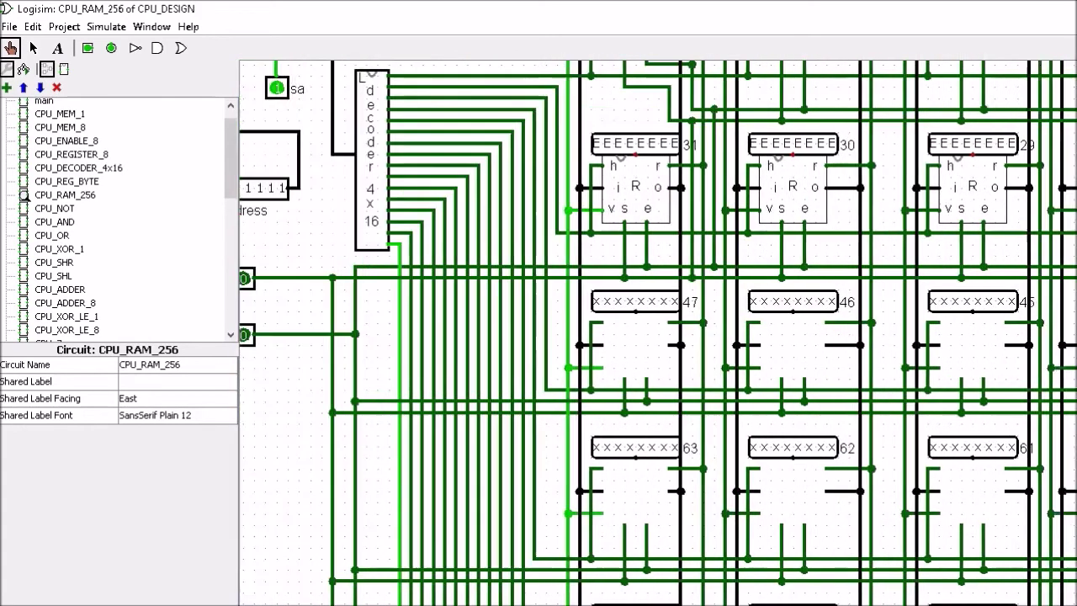
scroll(618, 498, up, 6)
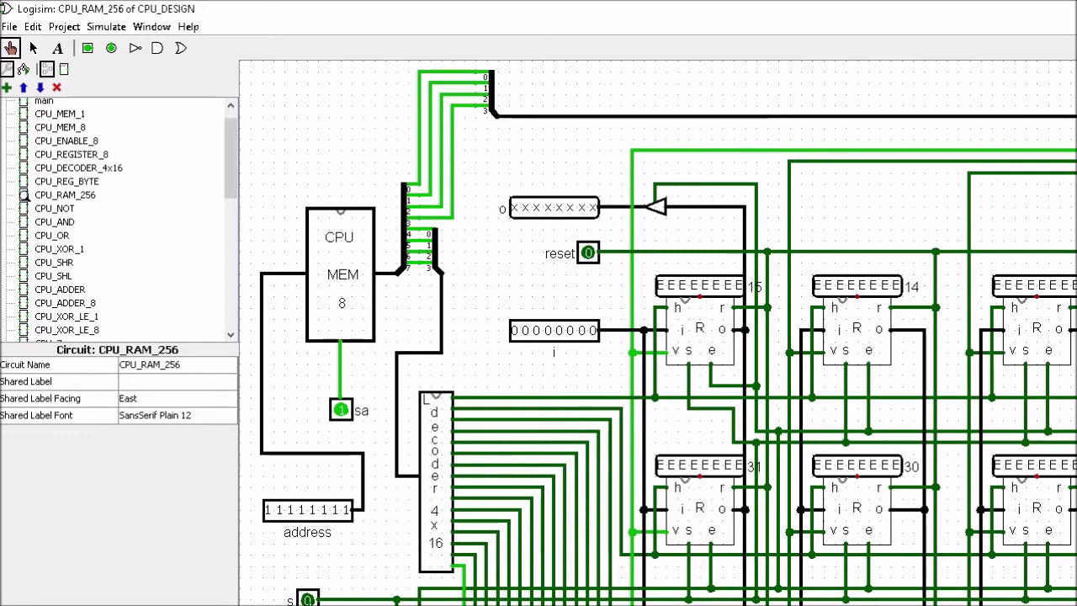
click(307, 599)
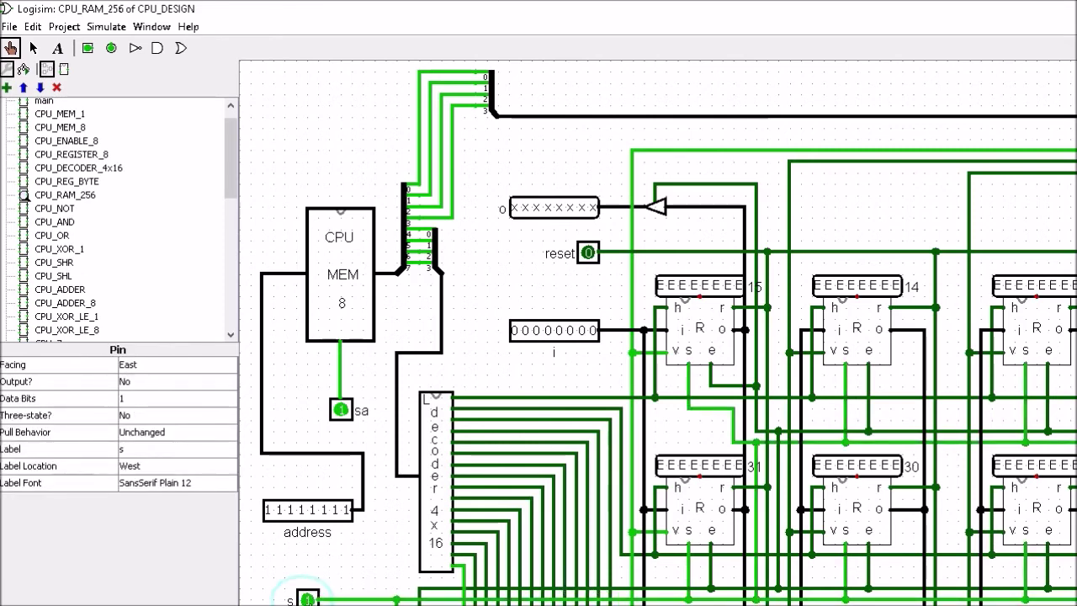
click(307, 599)
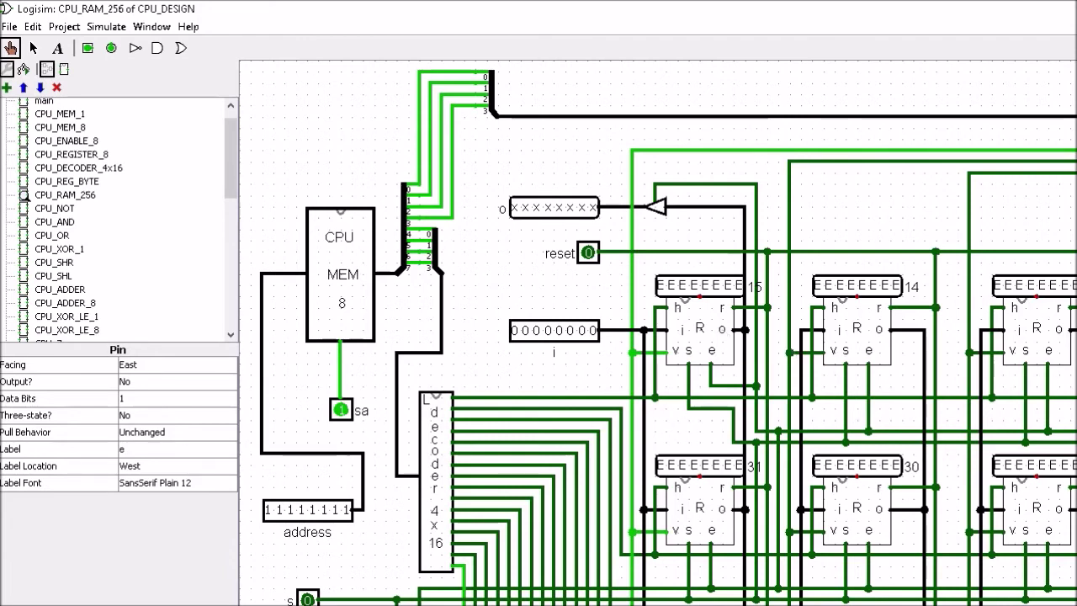
scroll(658, 337, right, 10)
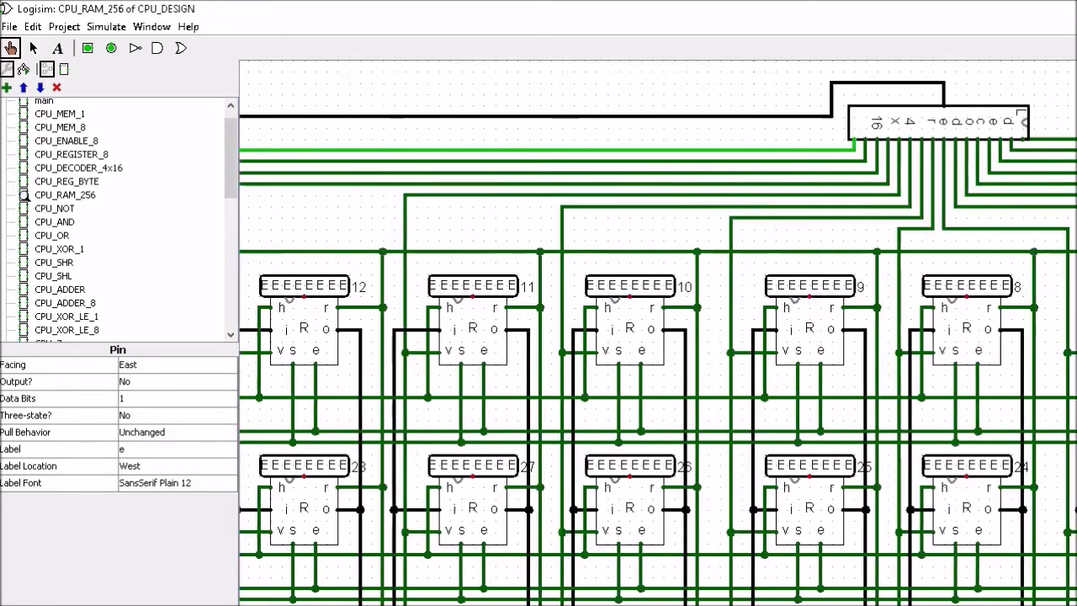
Step: Scan across the register grid and back, then switch to the Select tool with Ctrl+2
scroll(658, 336, right, 10)
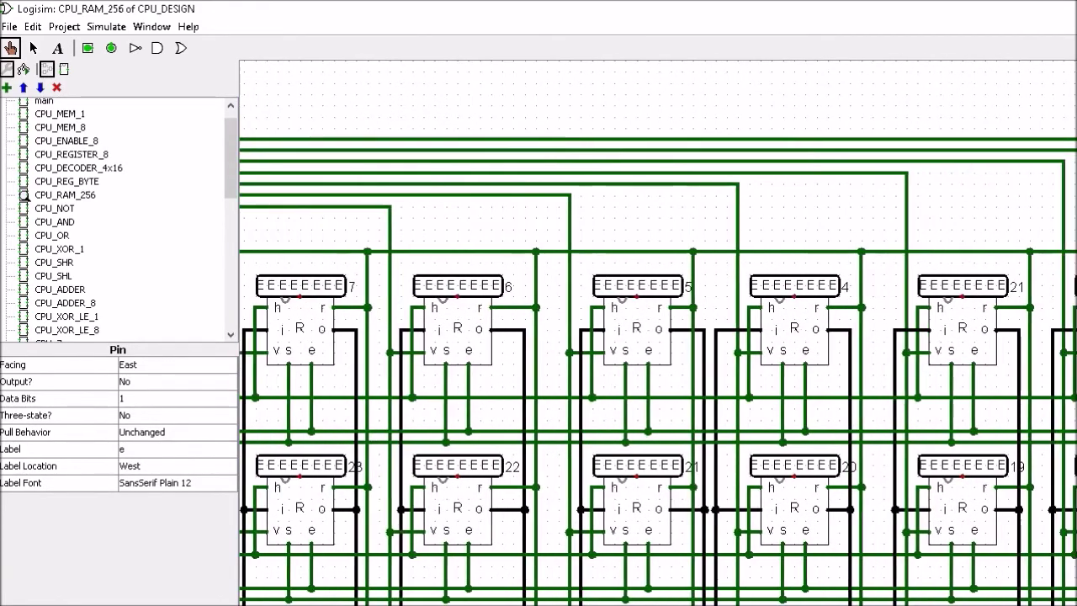
scroll(658, 336, left, 15)
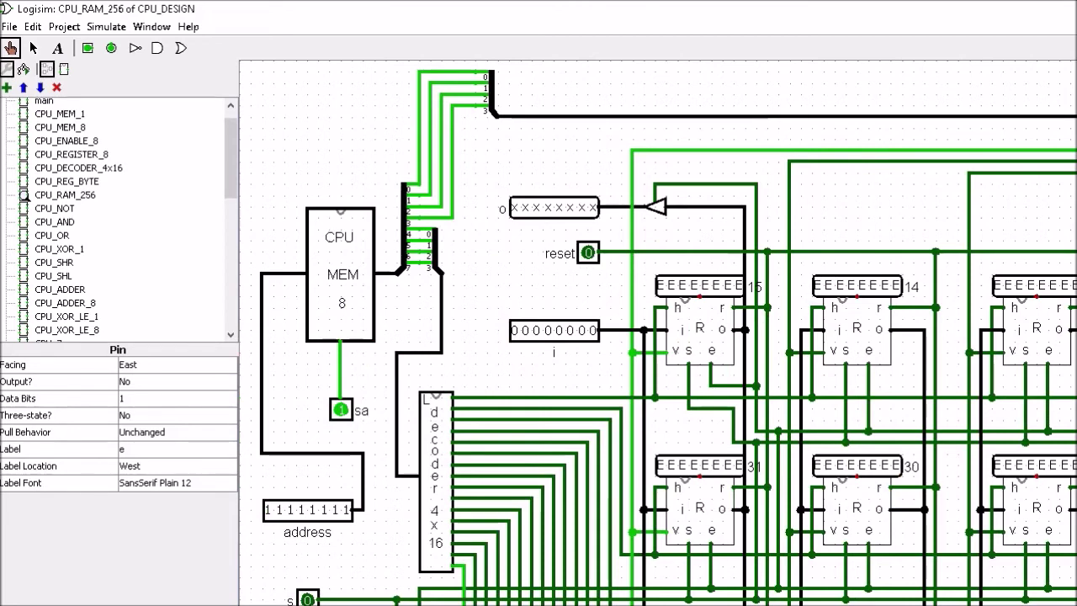
key(ctrl+2)
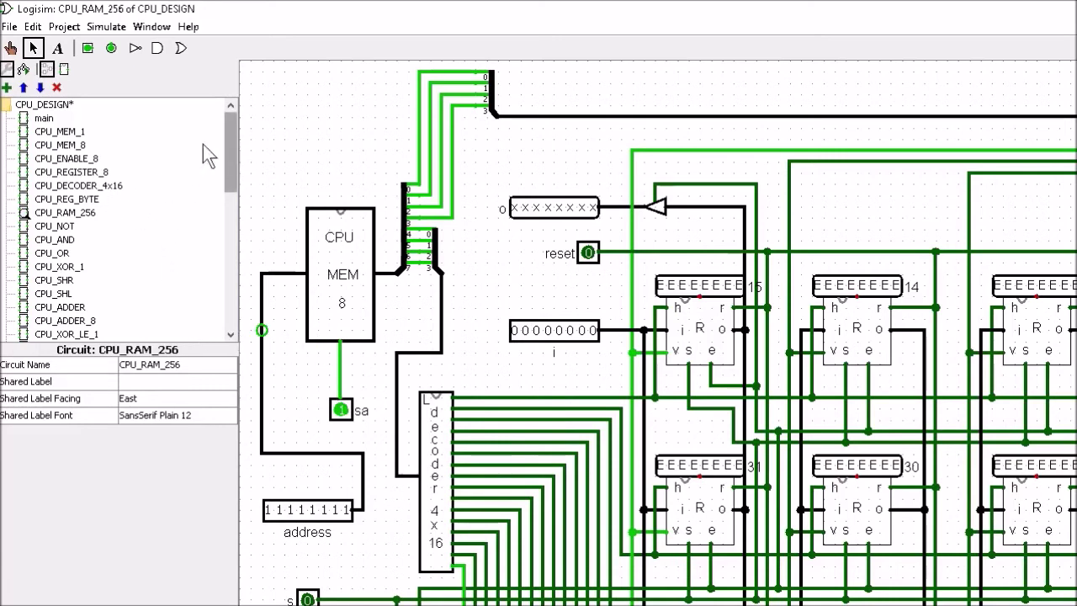
Step: Open the empty main circuit and choose CPU_RAM_256 as the component to place
double_click(42, 119)
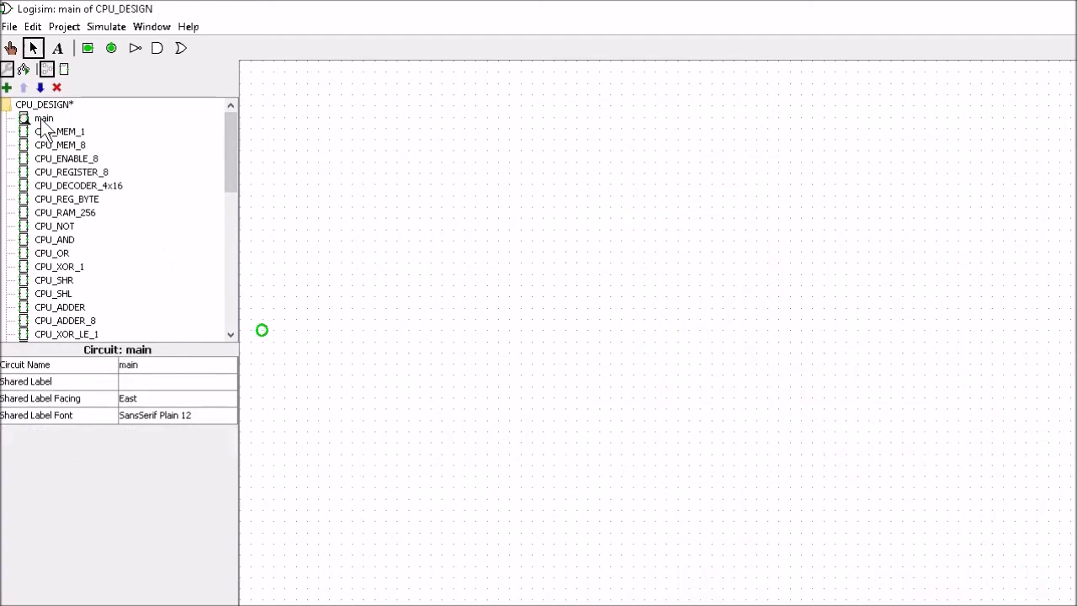
click(70, 213)
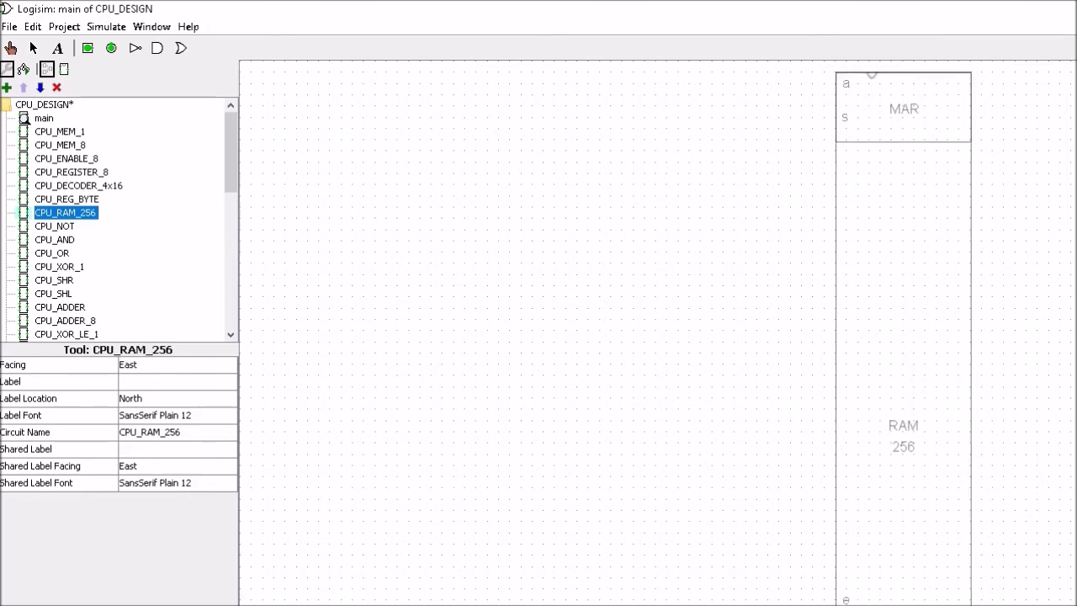
Step: Drop a CPU_RAM_256 block into main, zoom out twice, and drag it further left
click(871, 74)
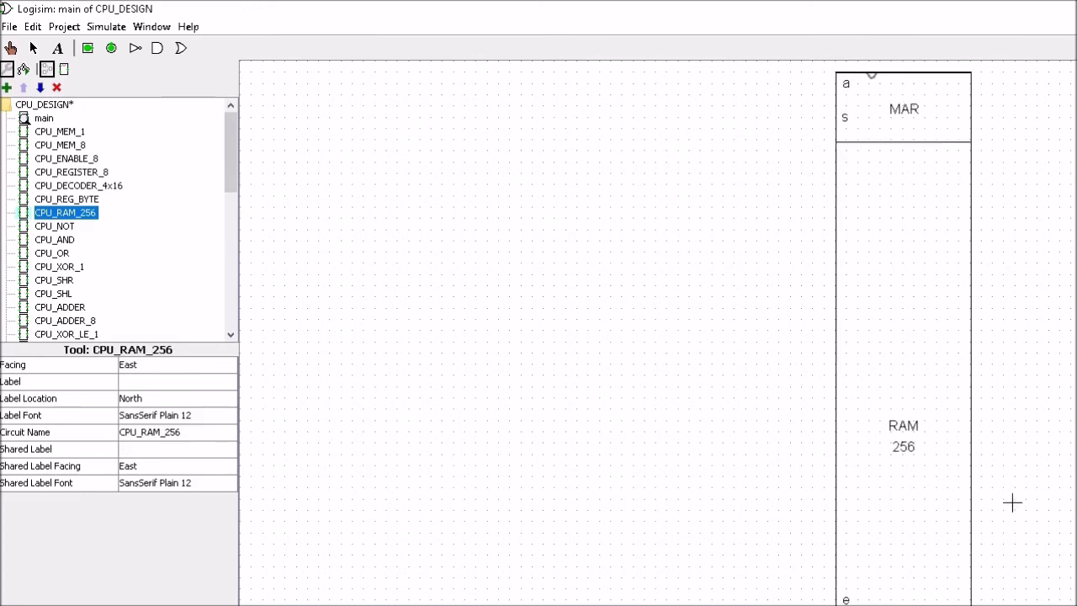
key(ctrl+2)
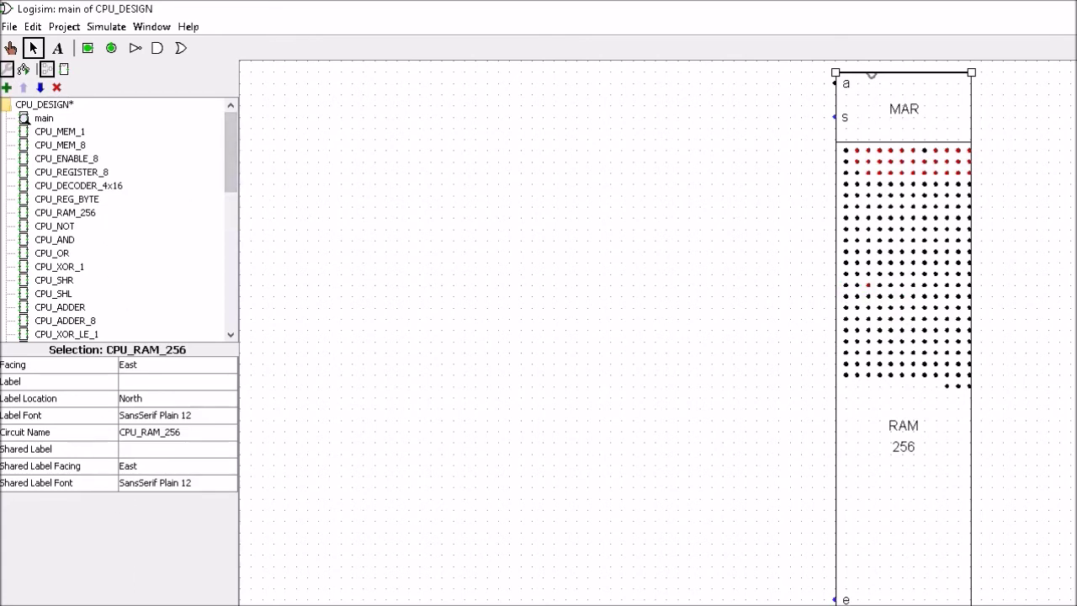
key(ctrl+minus)
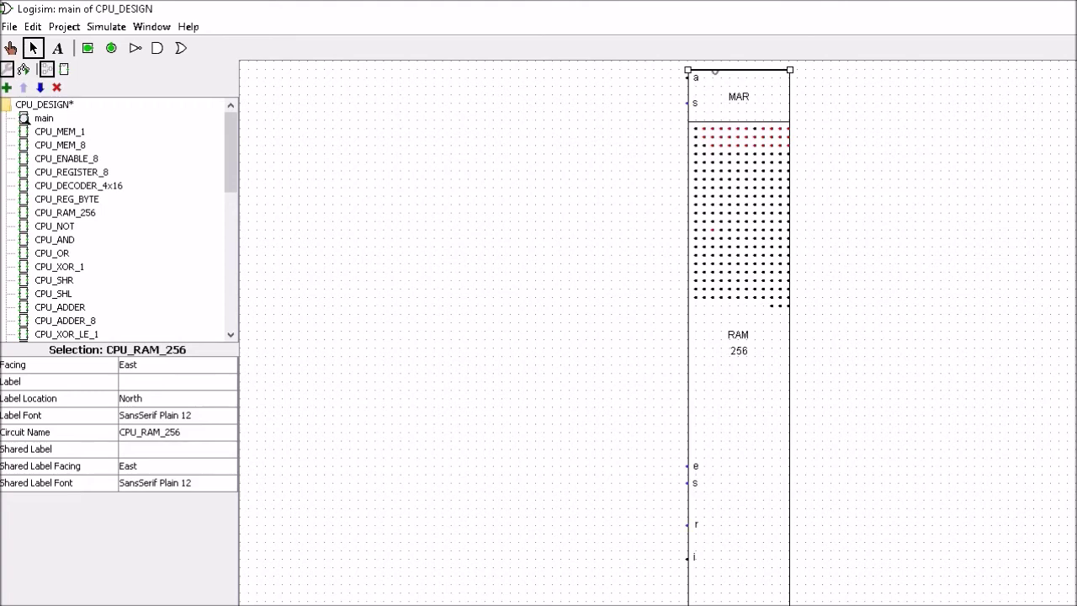
key(ctrl+minus)
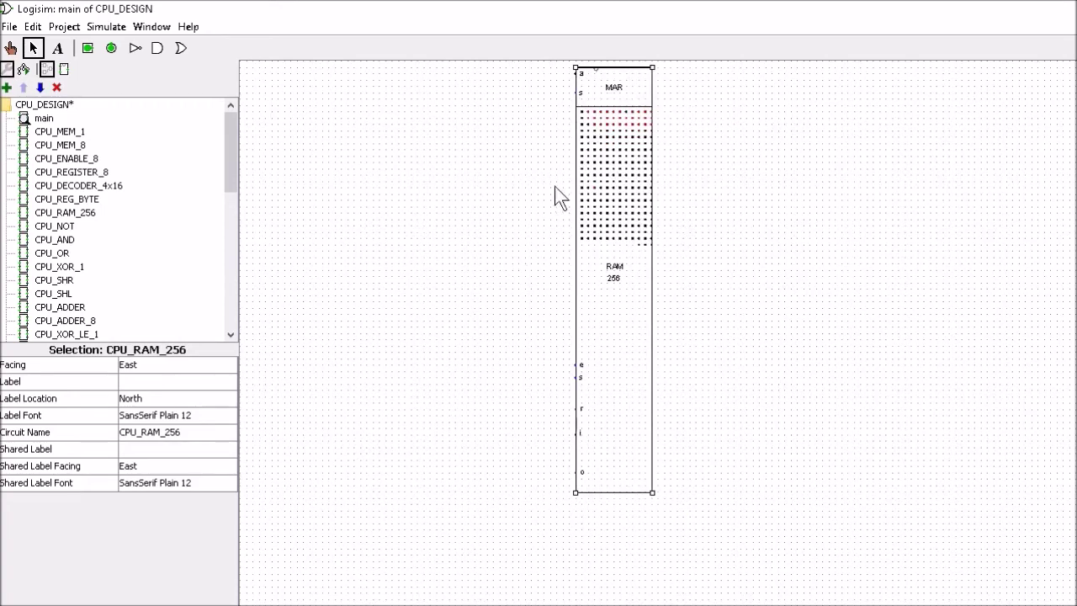
drag(595, 159, 429, 185)
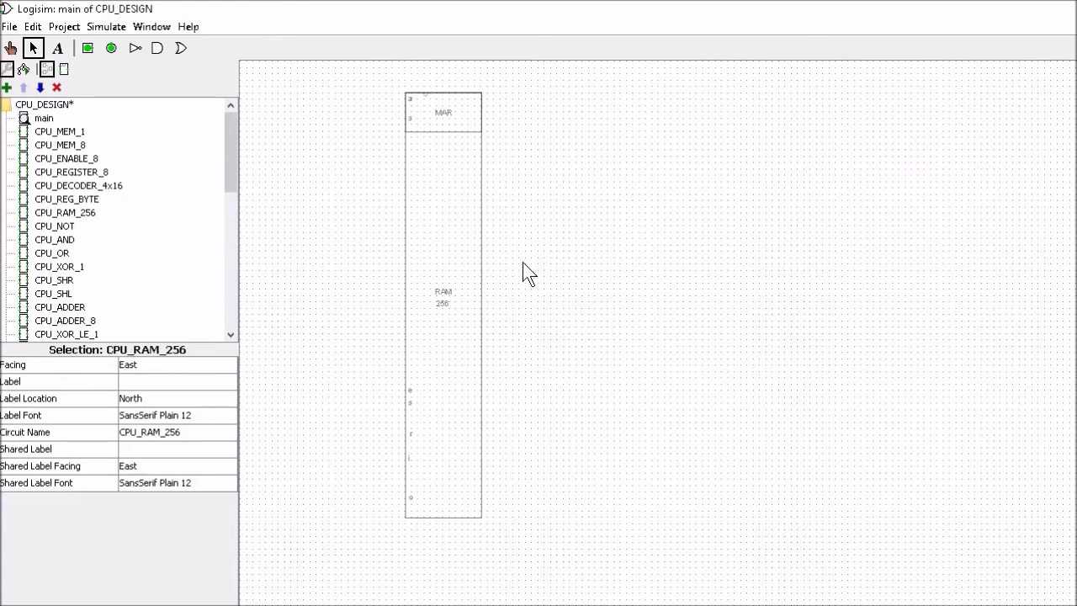
Step: Set the RAM block down, then zoom in on its MAR section and dot grid
click(463, 115)
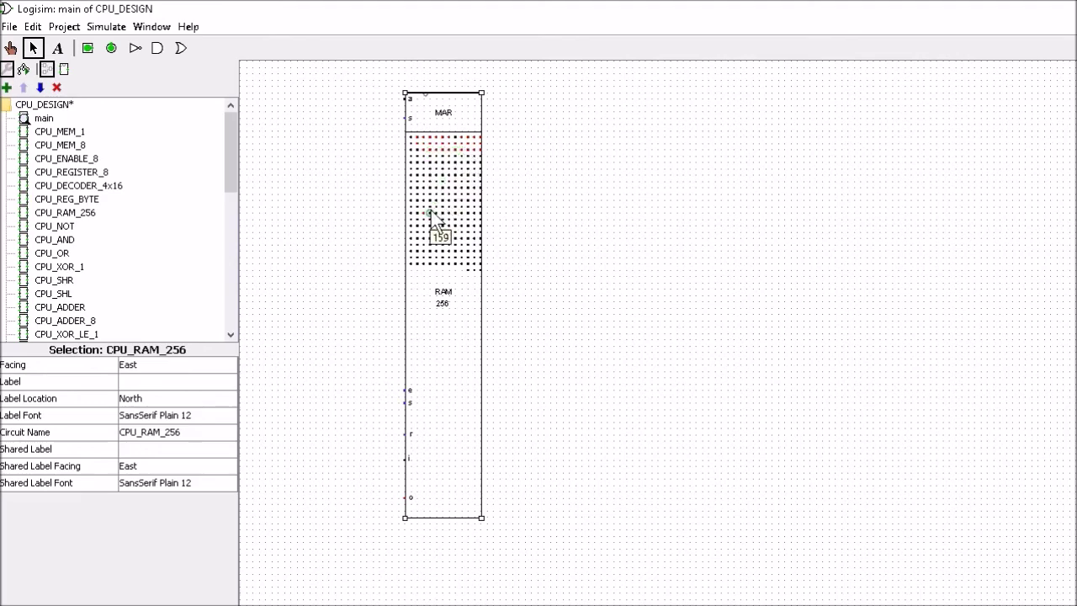
scroll(511, 295, up, 1)
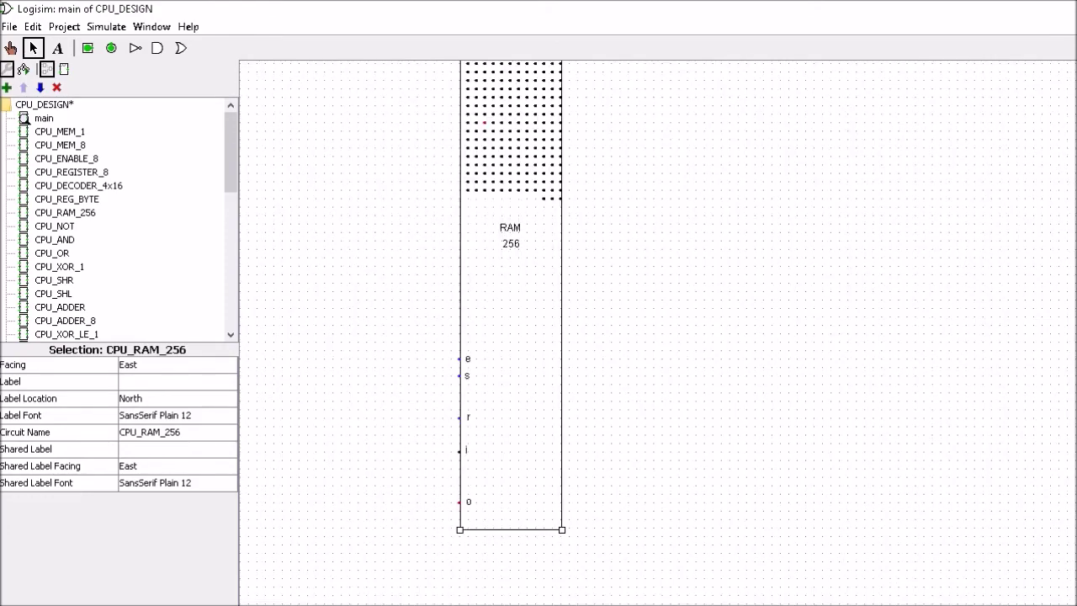
scroll(658, 333, up, 1)
scroll(933, 479, up, 1)
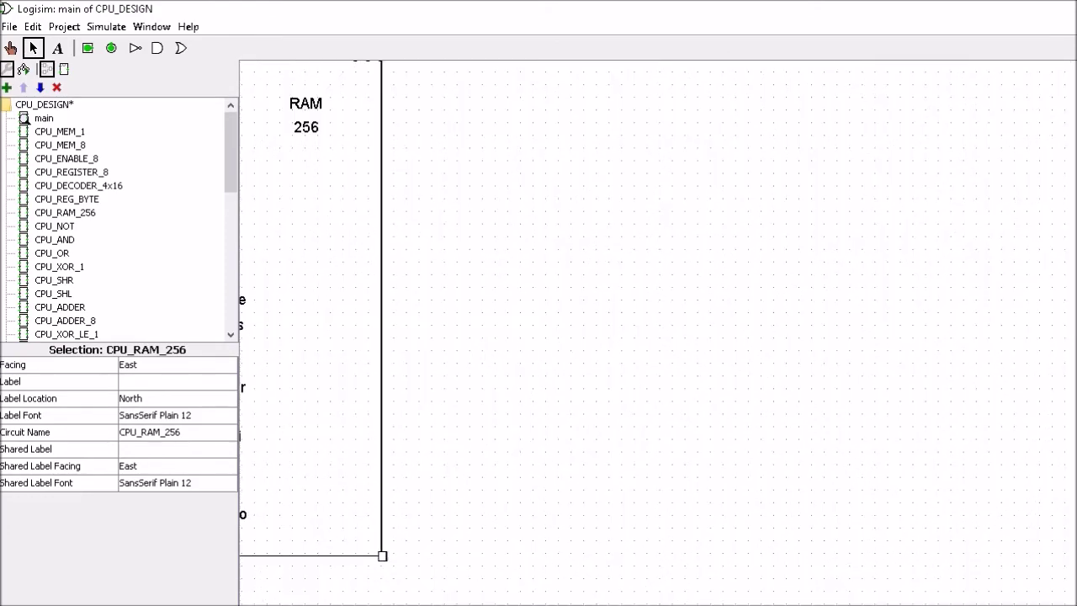
scroll(656, 332, up, 5)
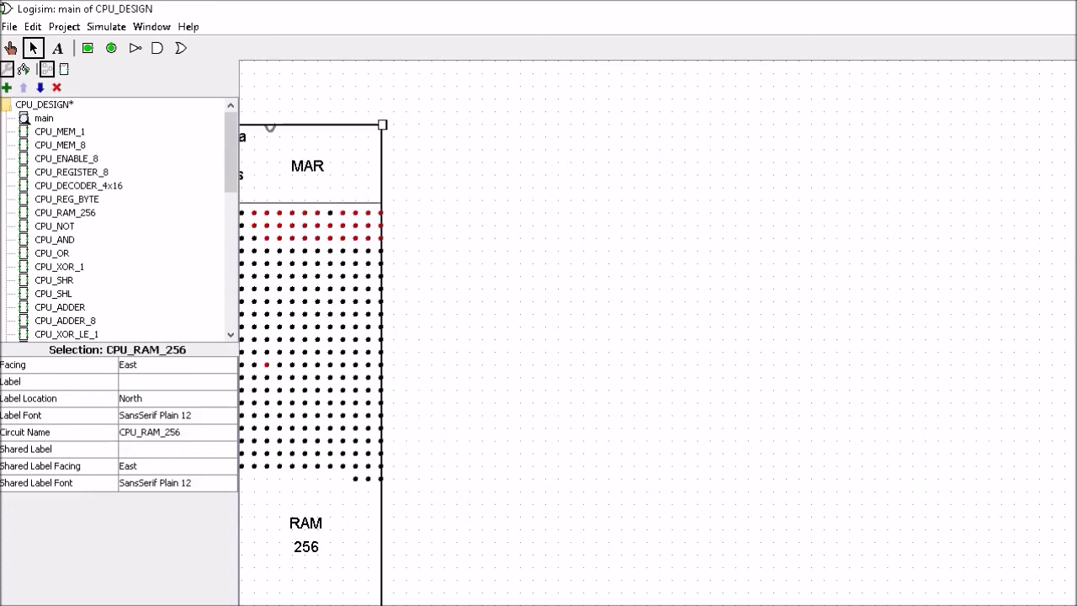
scroll(656, 333, left, 4)
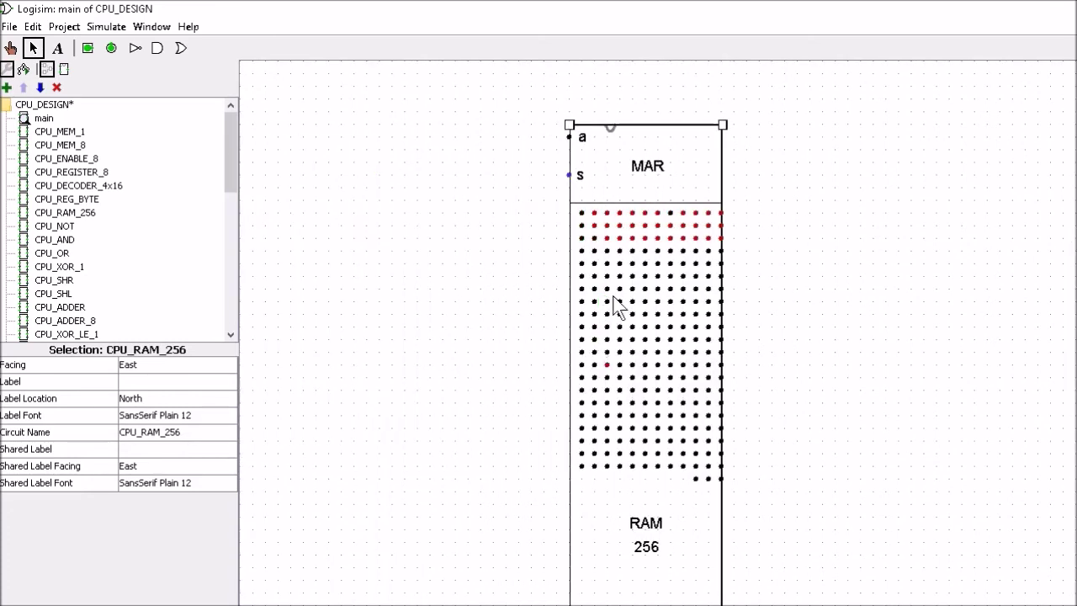